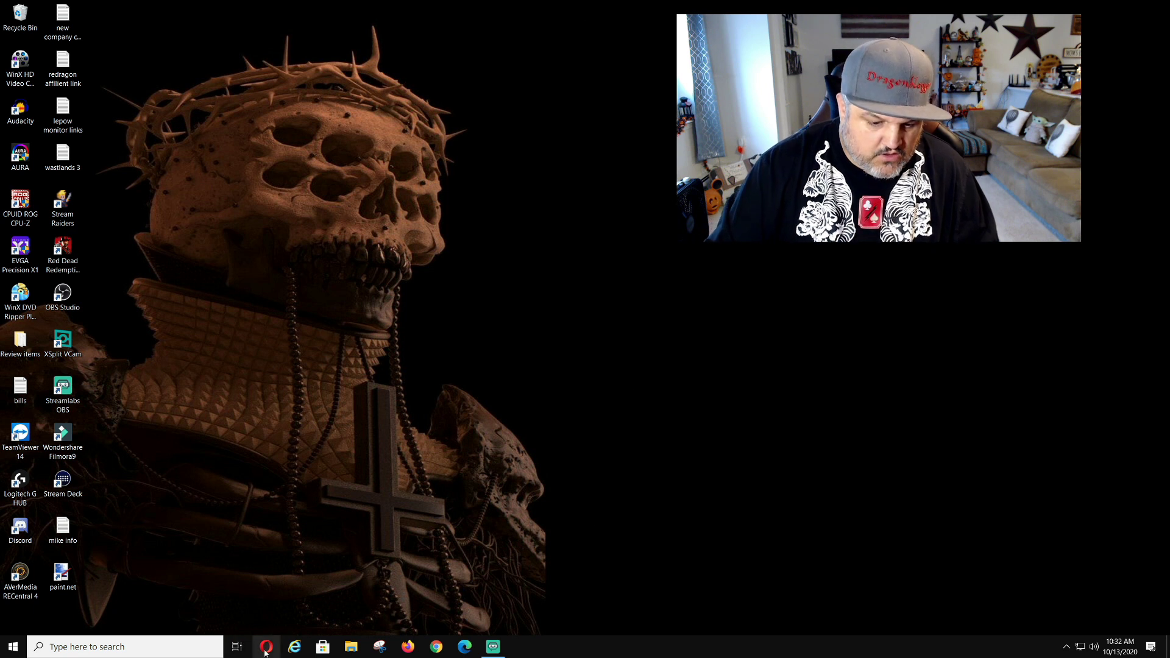
Step: Search Bing for 'redragon' and open the Redragon Zone site's Download page
left_click(436, 647)
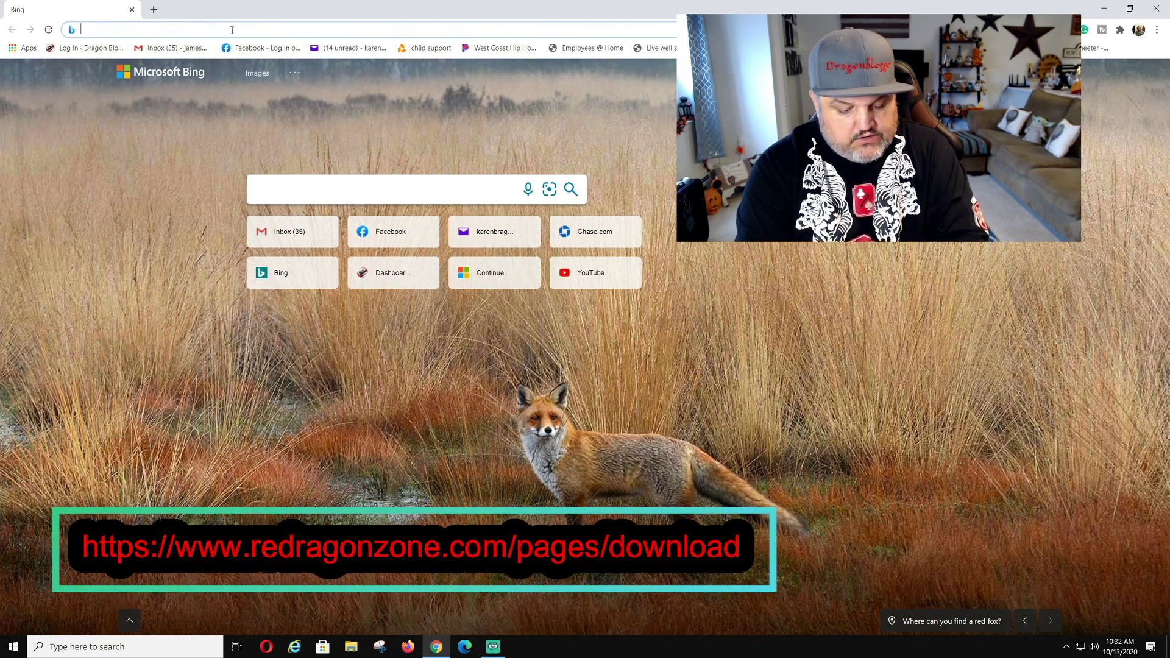
type("red")
key("Return")
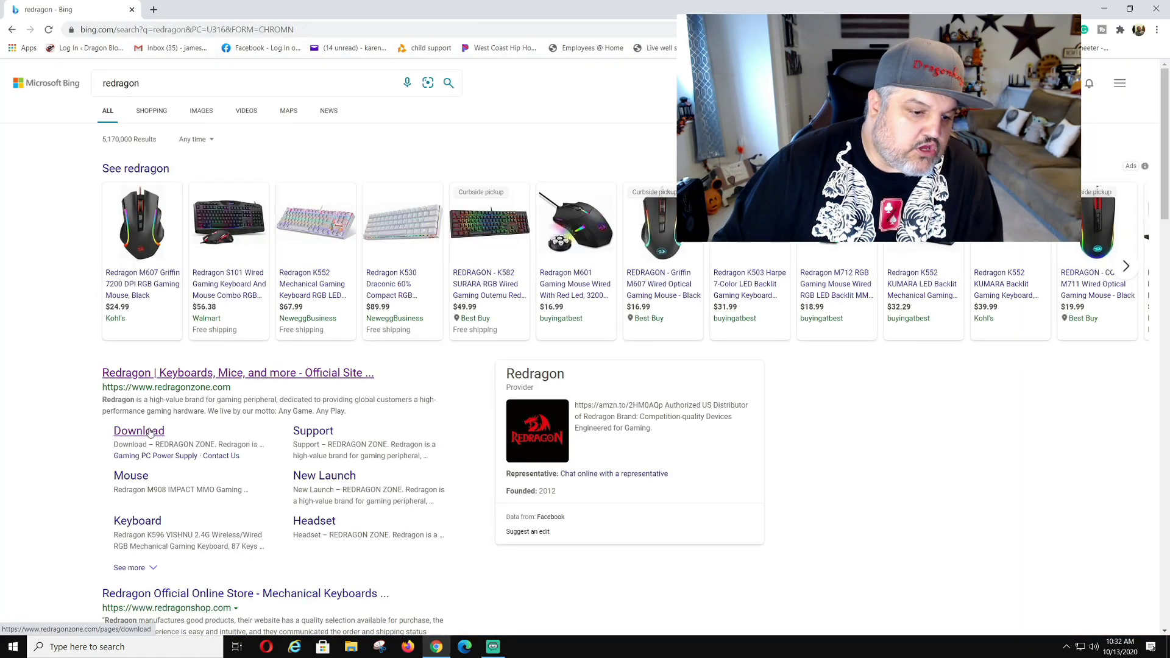
left_click(171, 377)
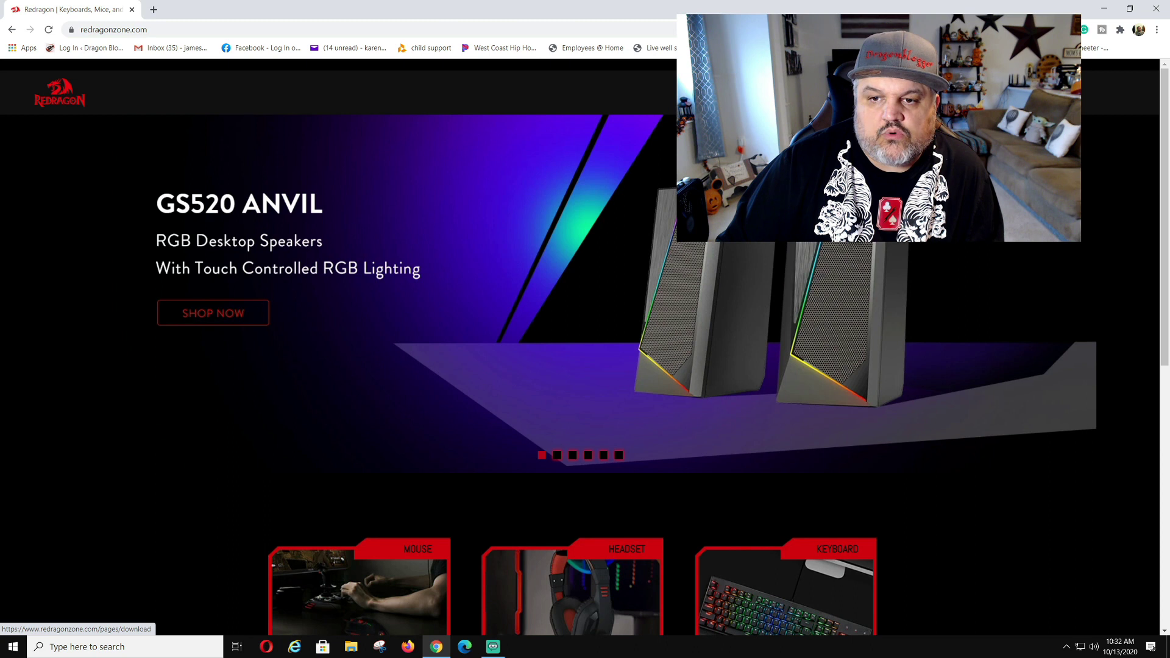
left_click(884, 93)
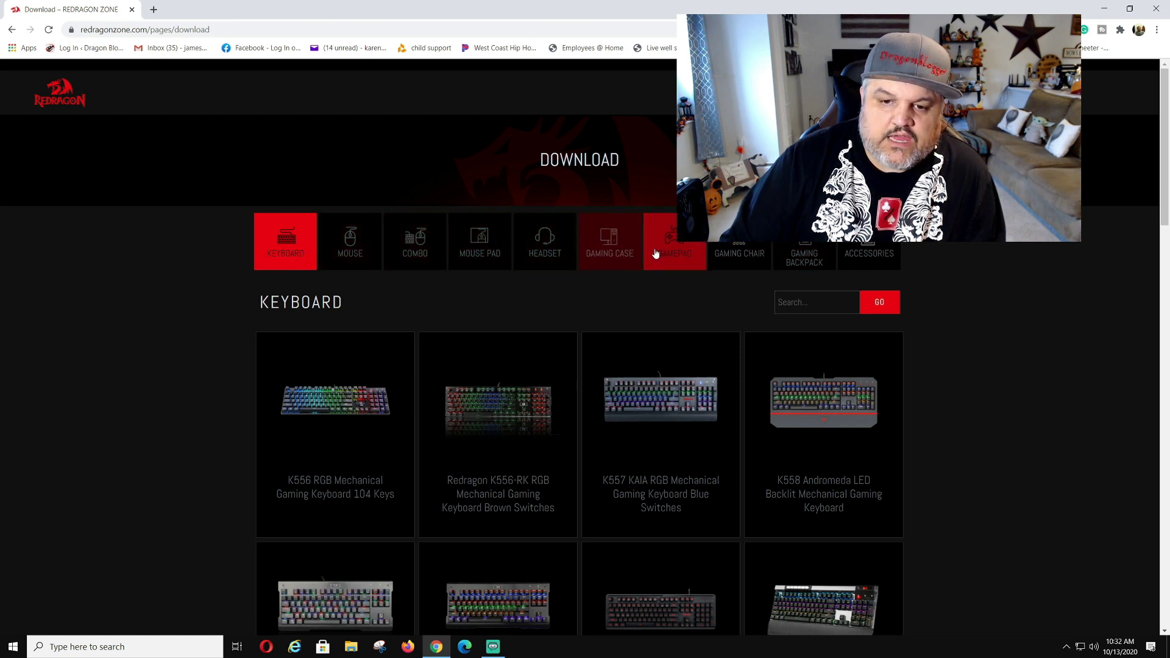
Step: Download the Redragon M686 software zip from the MOUSE section and open it
left_click(353, 256)
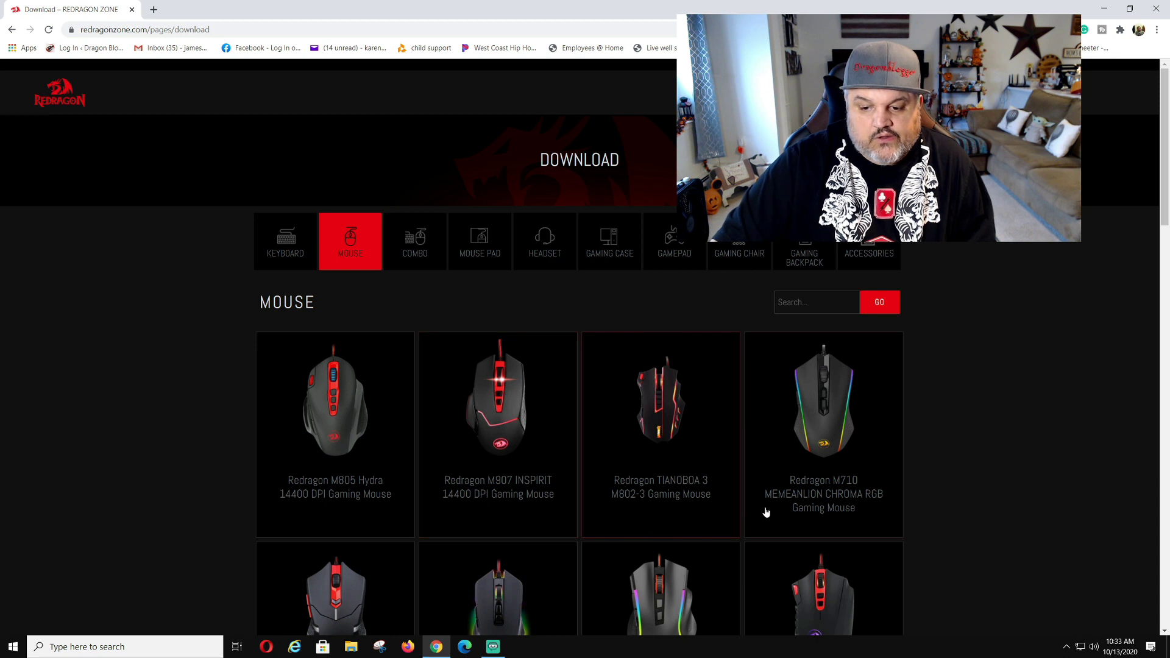
scroll(741, 501, "down", 3)
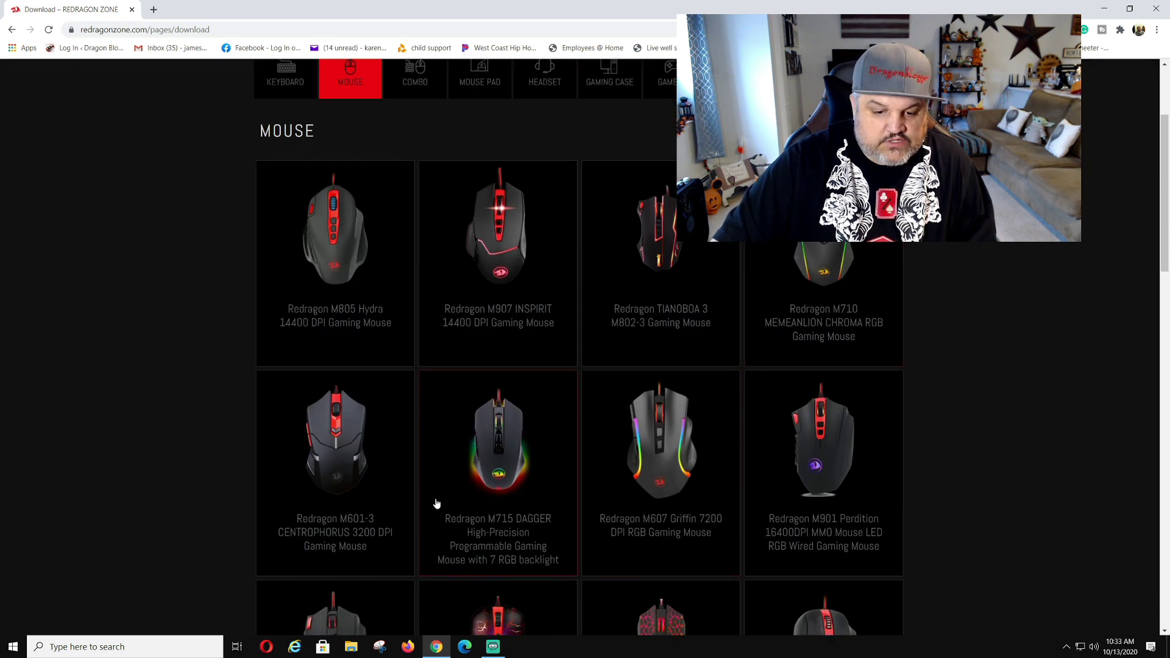
scroll(436, 503, "down", 1)
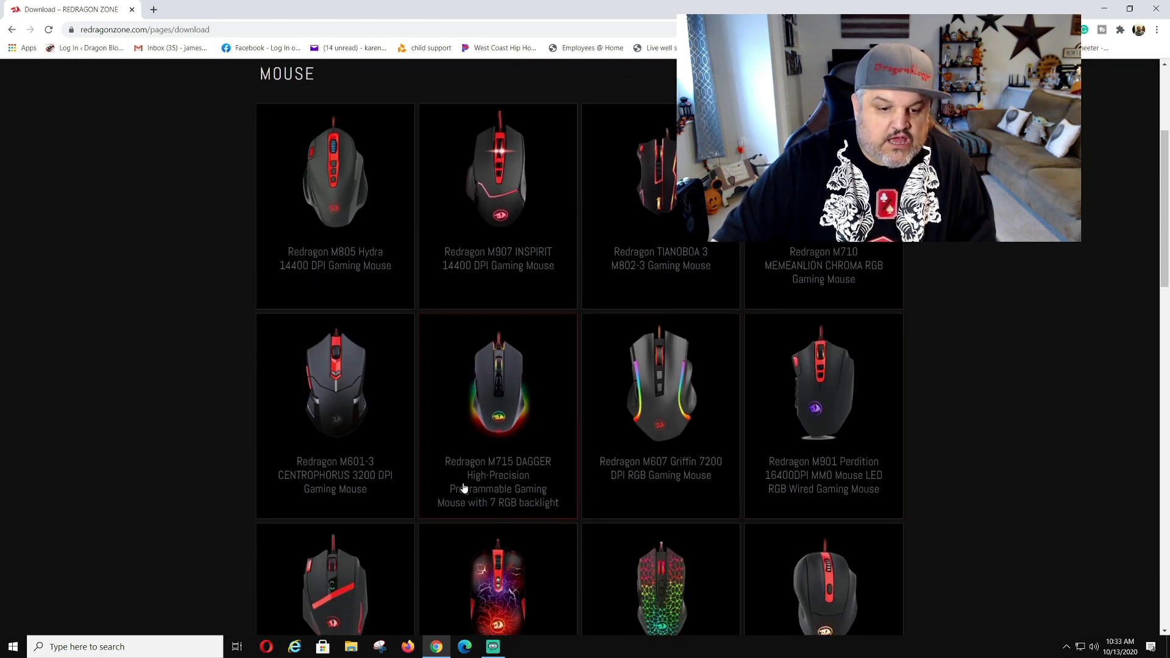
scroll(402, 487, "down", 5)
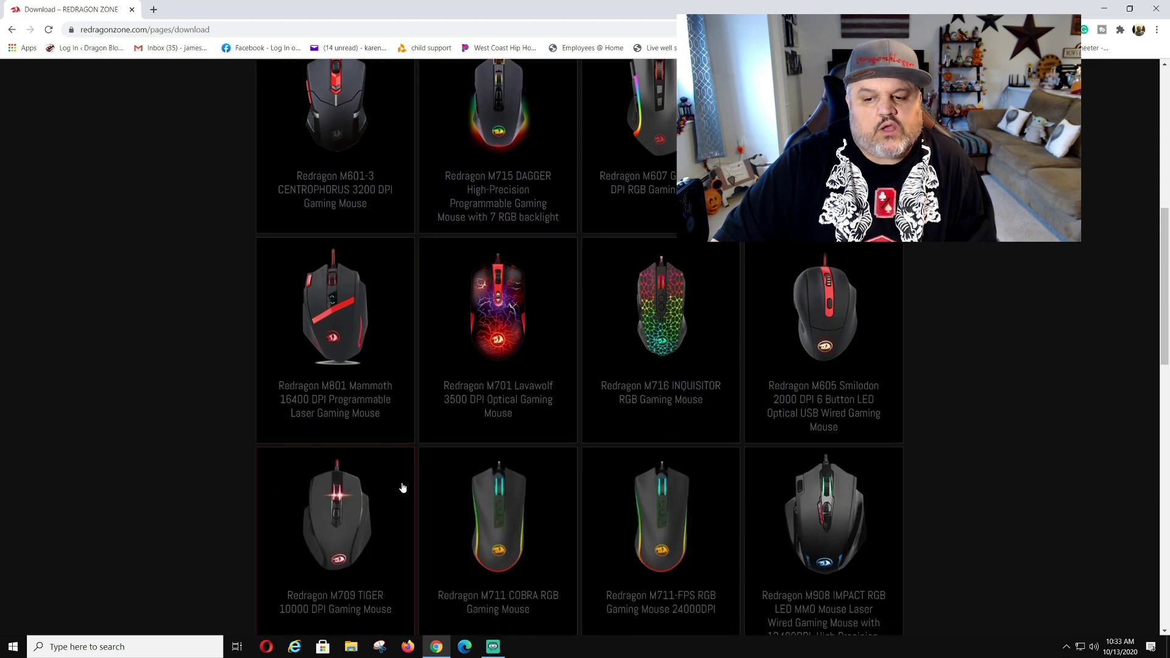
scroll(402, 488, "down", 2)
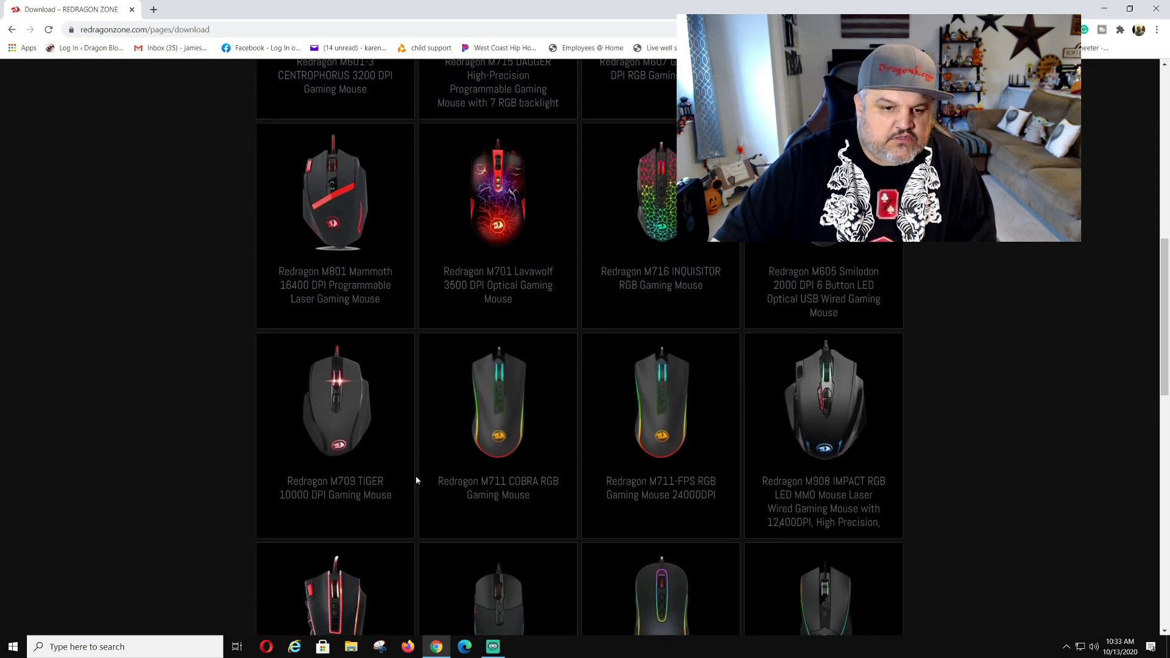
scroll(416, 481, "down", 12)
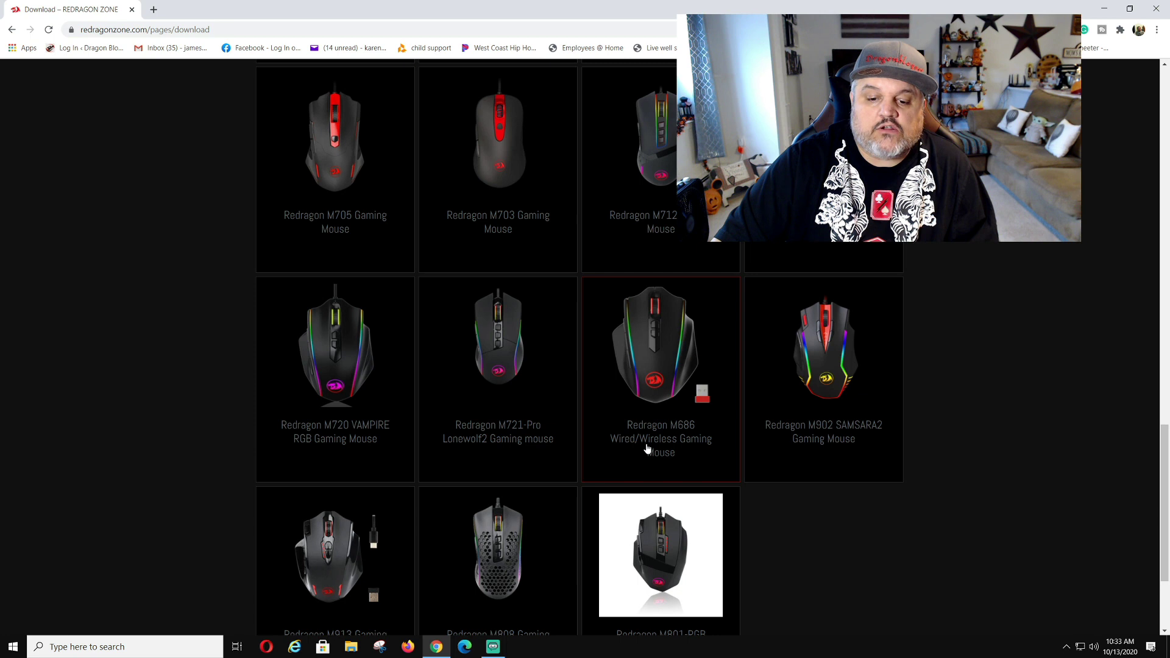
left_click(657, 374)
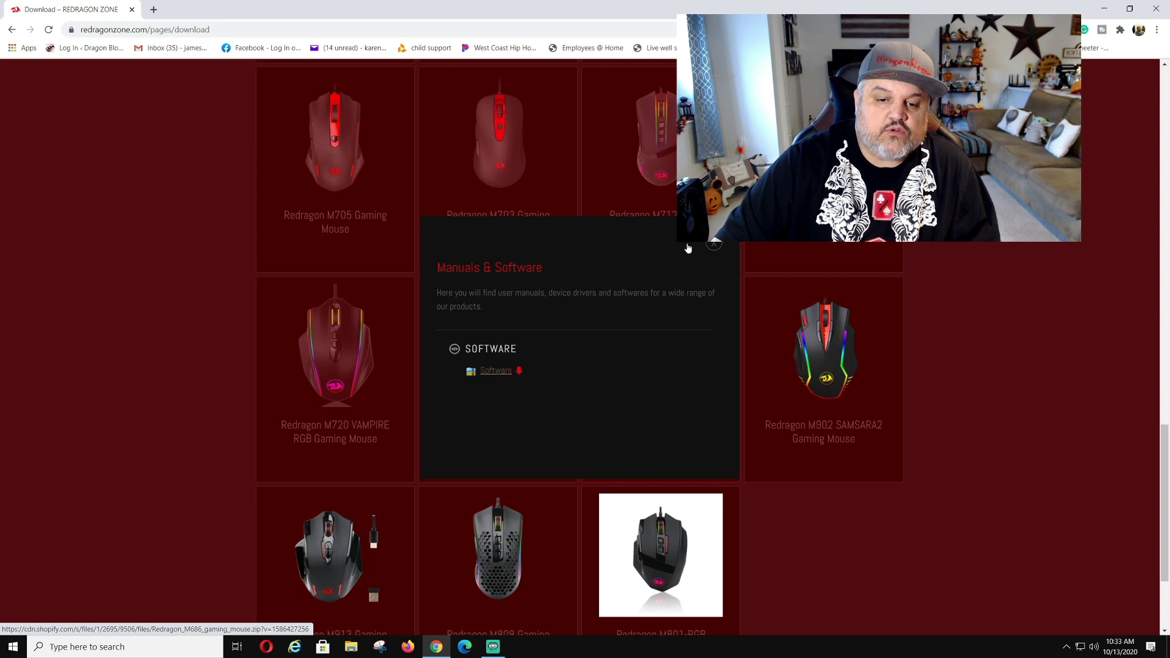
left_click(496, 371)
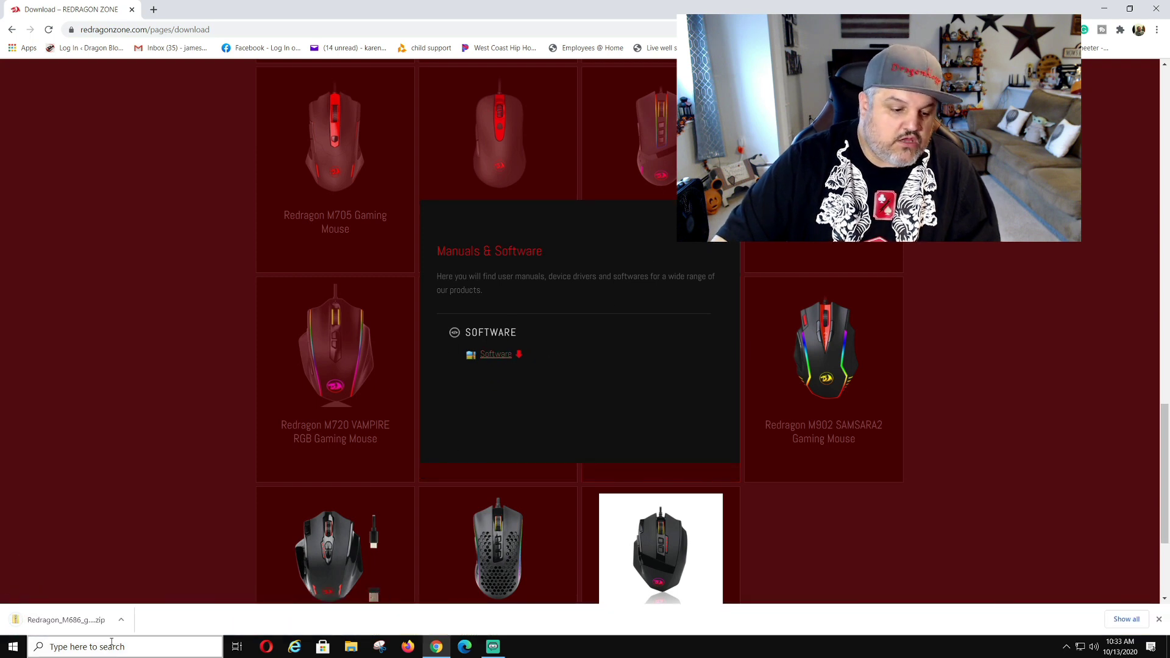
left_click(54, 621)
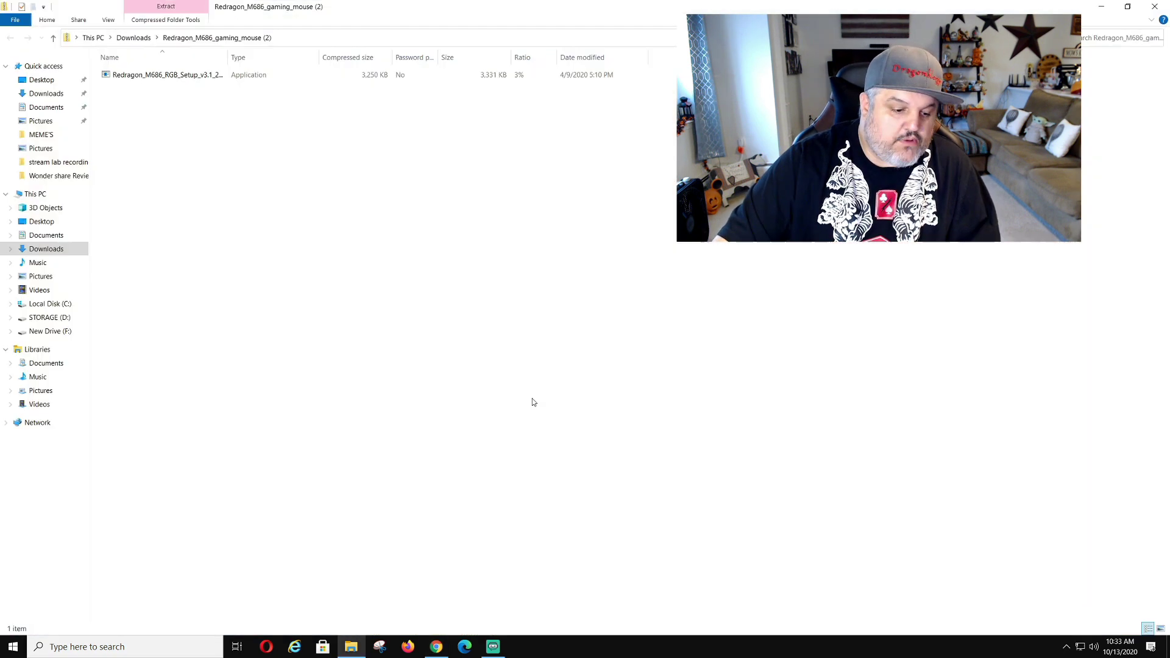
Step: Launch Redragon_M686_RGB_Setup, approve the UAC prompt, and close Explorer and Chrome
double_click(168, 78)
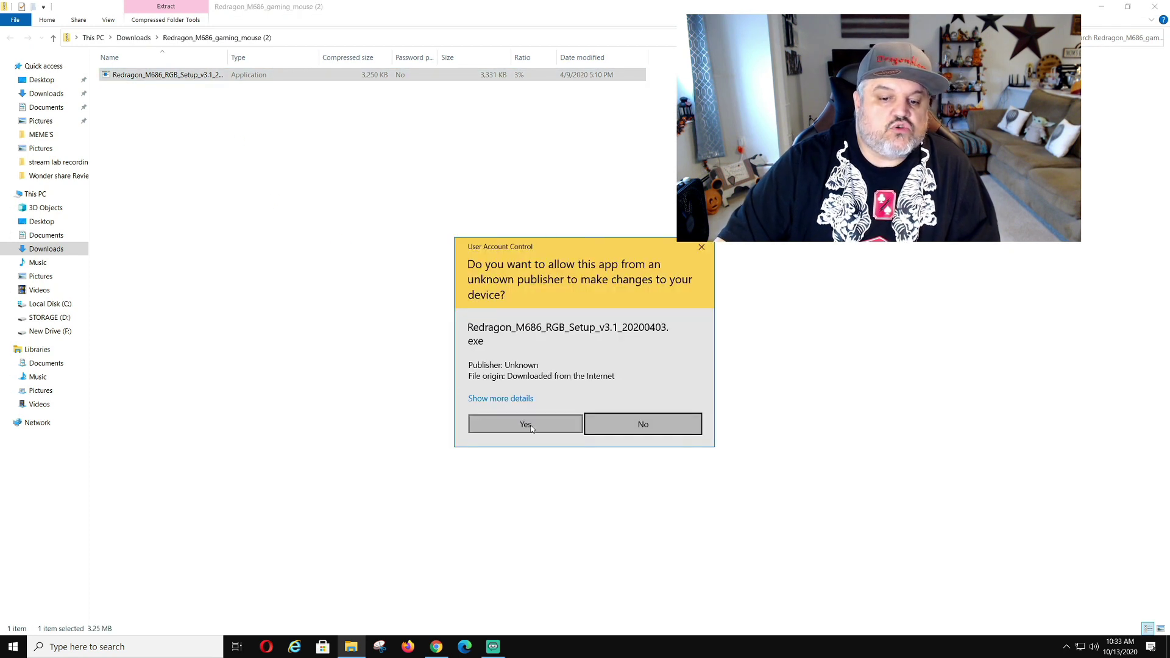
left_click(526, 425)
left_click(1153, 6)
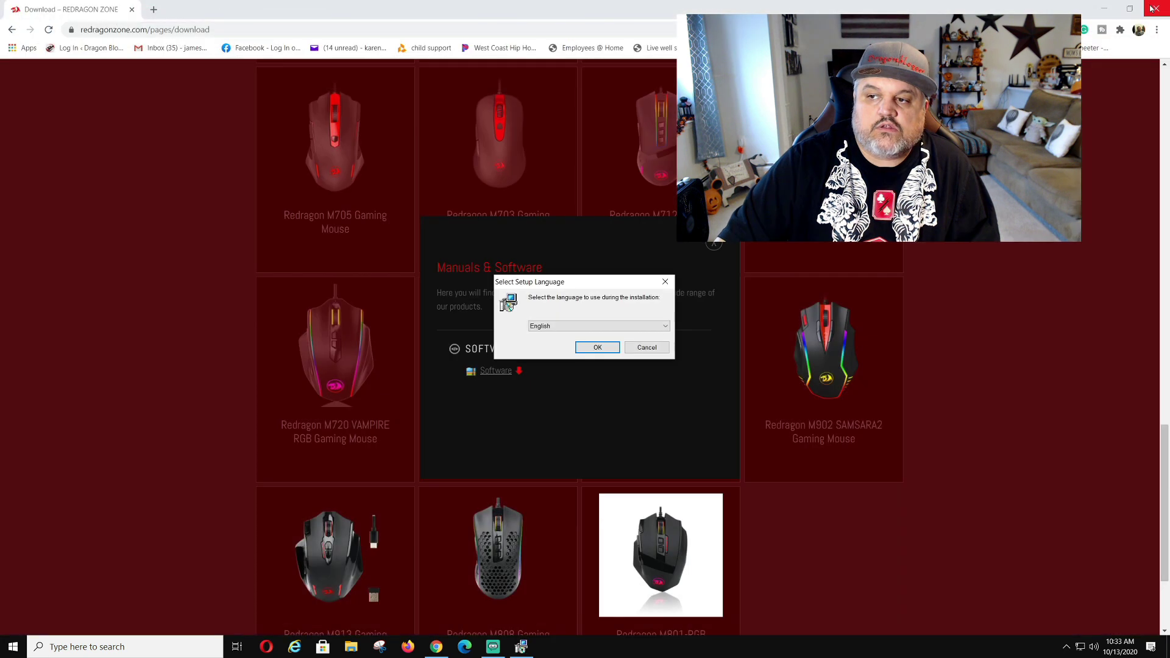
left_click(1153, 8)
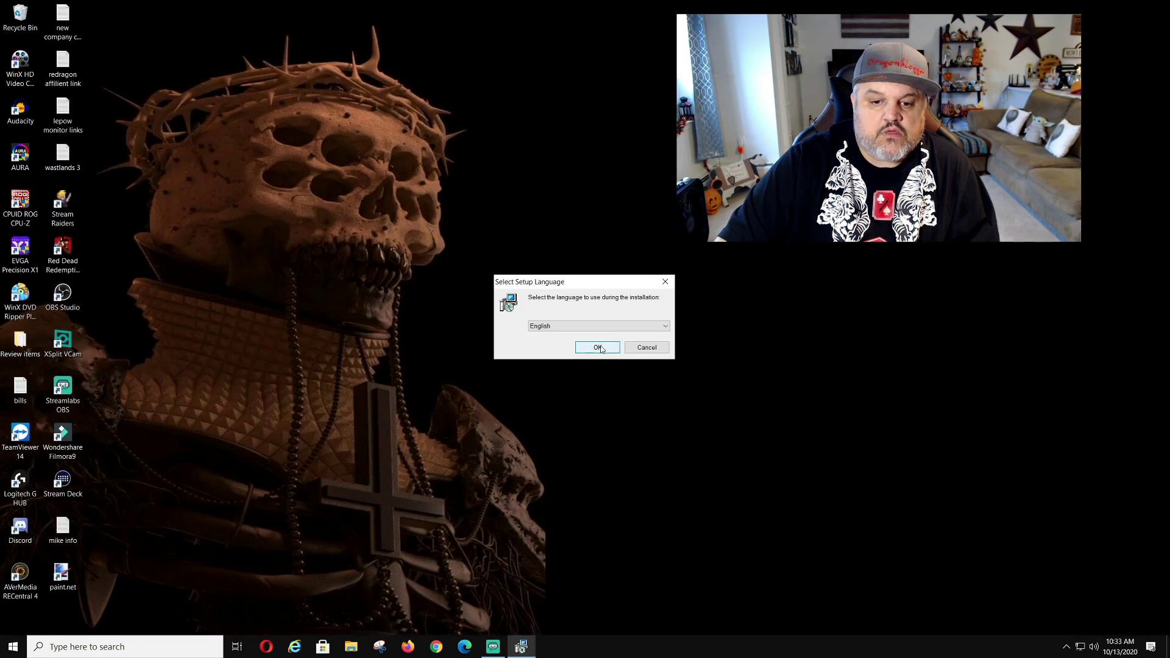
Step: Choose English as the setup language and confirm
left_click(660, 327)
left_click(544, 337)
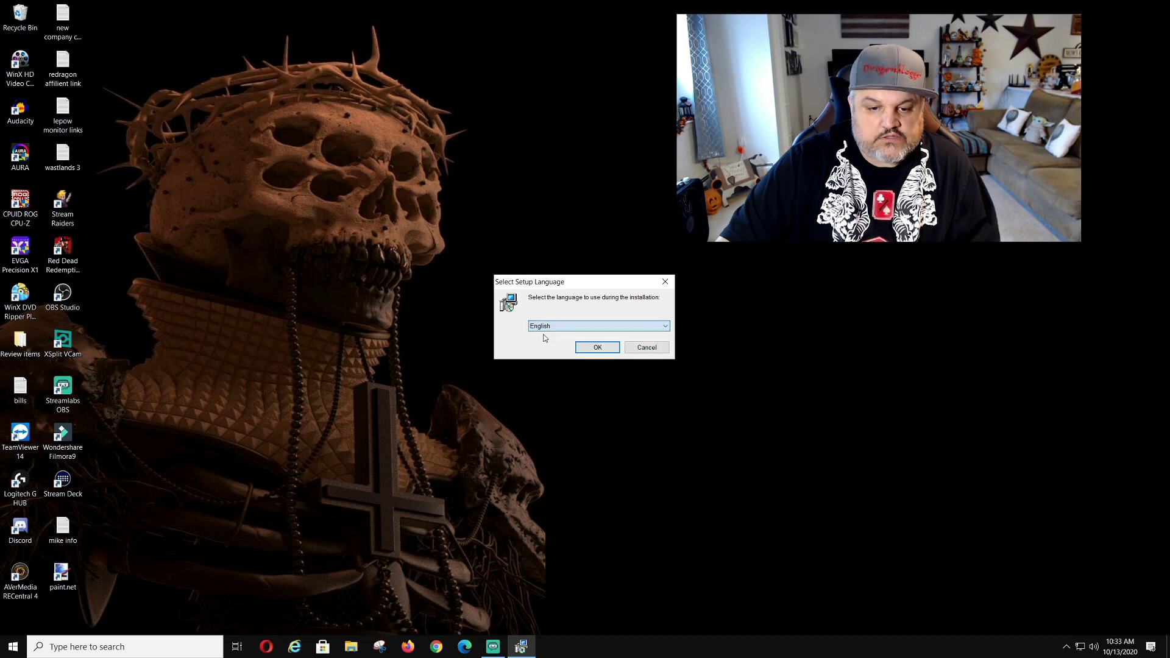
left_click(597, 345)
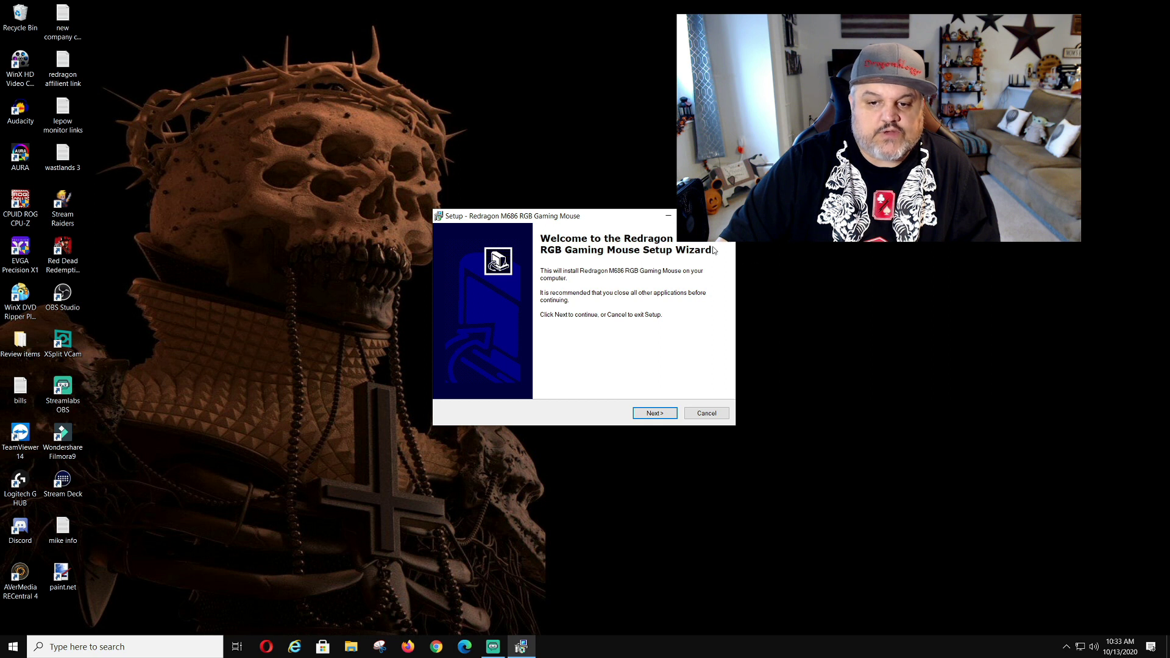
Step: Install with the default location and shortcuts folder, no startup launch, then finish and run it
left_click(634, 414)
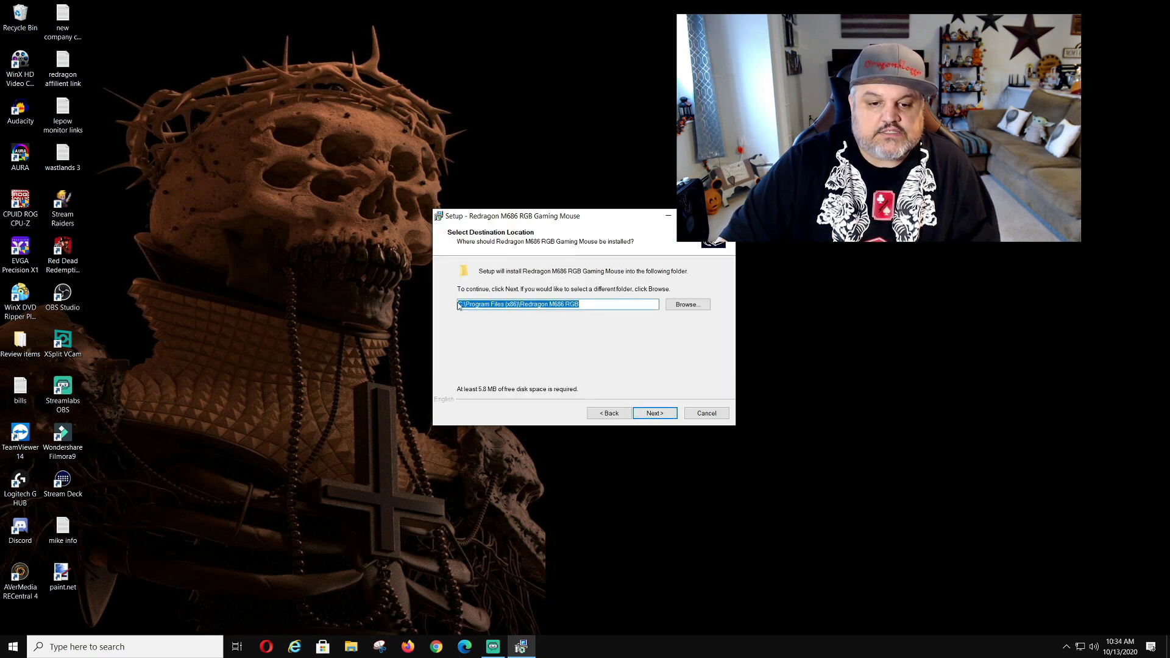
left_click(666, 417)
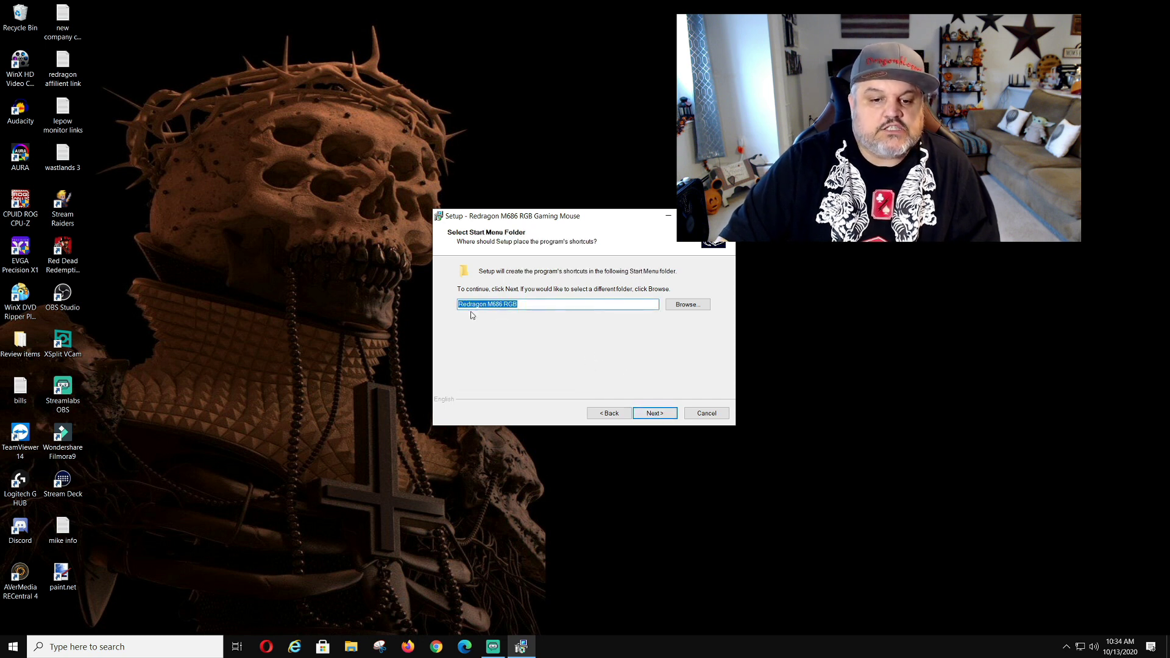
left_click(665, 415)
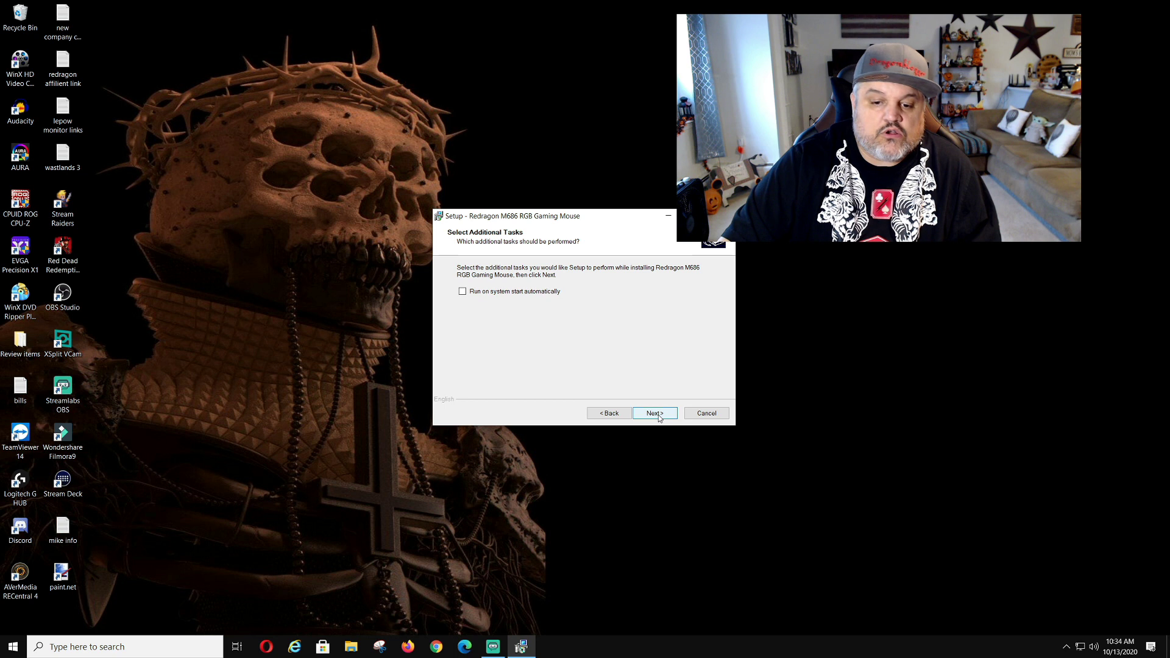
left_click(655, 413)
left_click(655, 413)
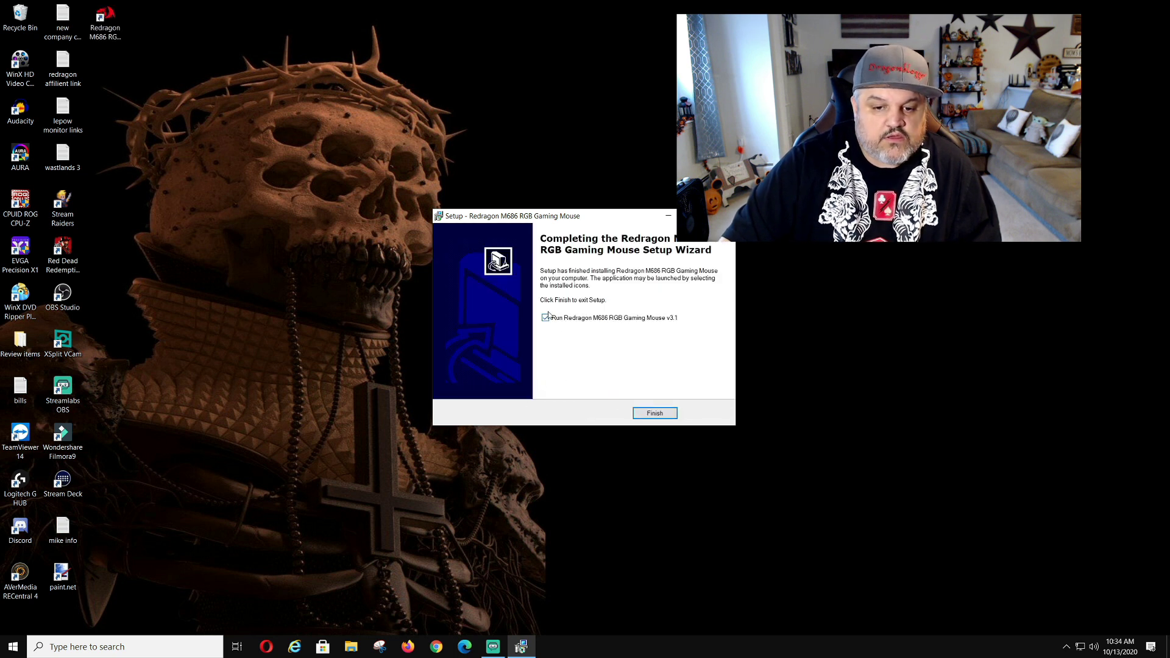
left_click(654, 413)
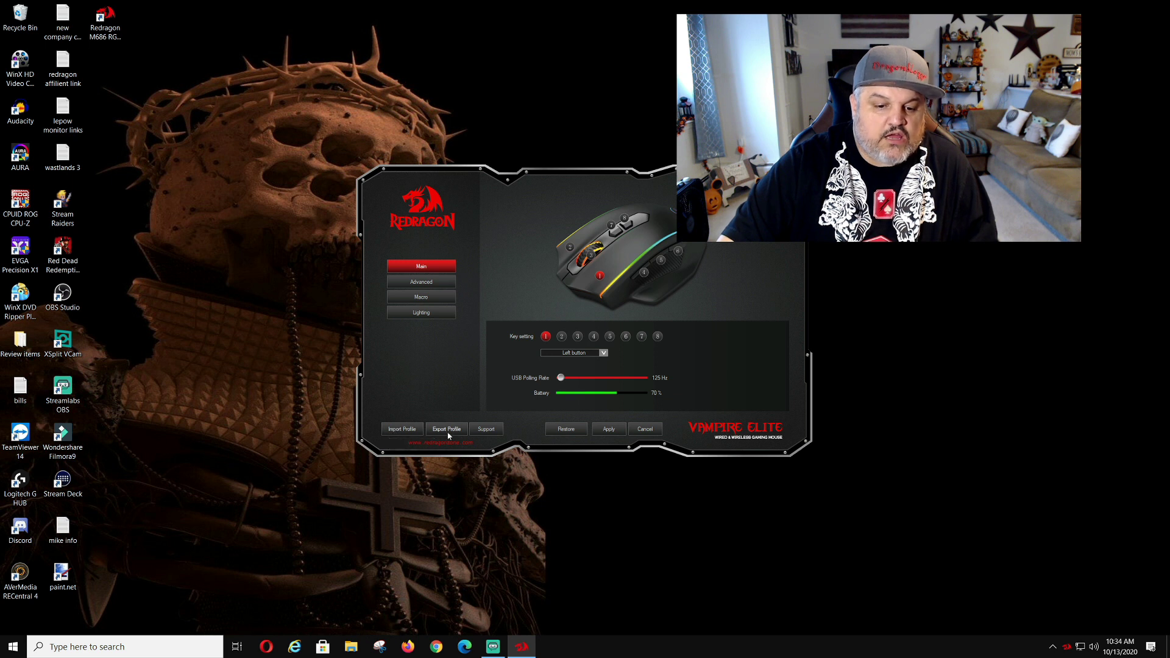
left_click(402, 429)
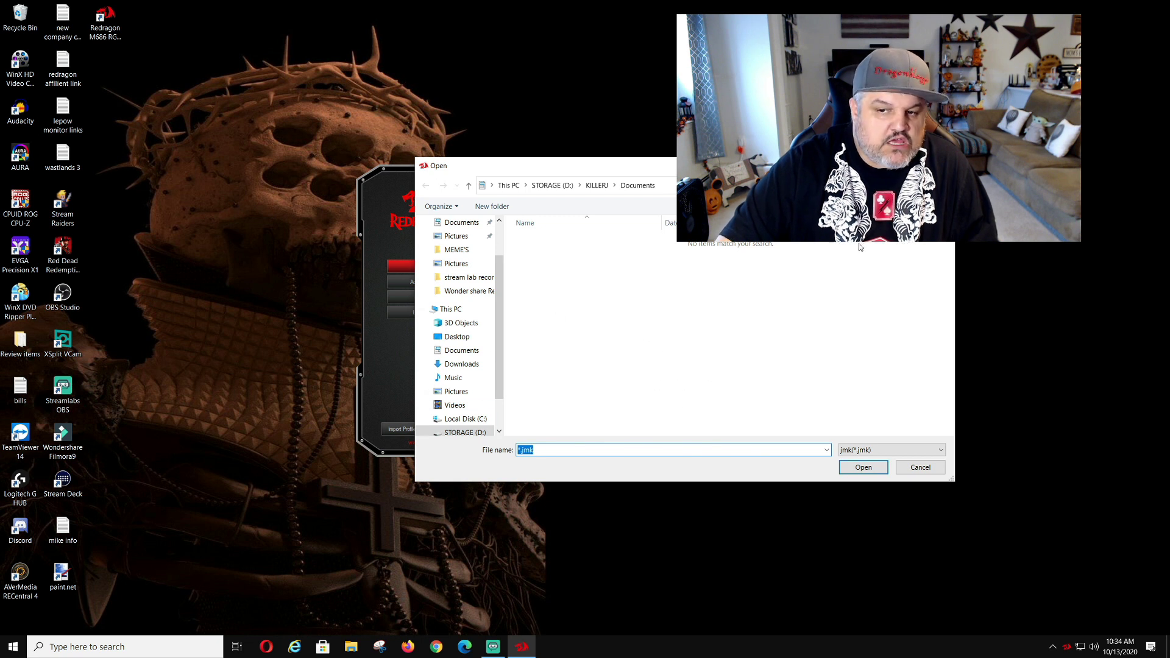
key("Escape")
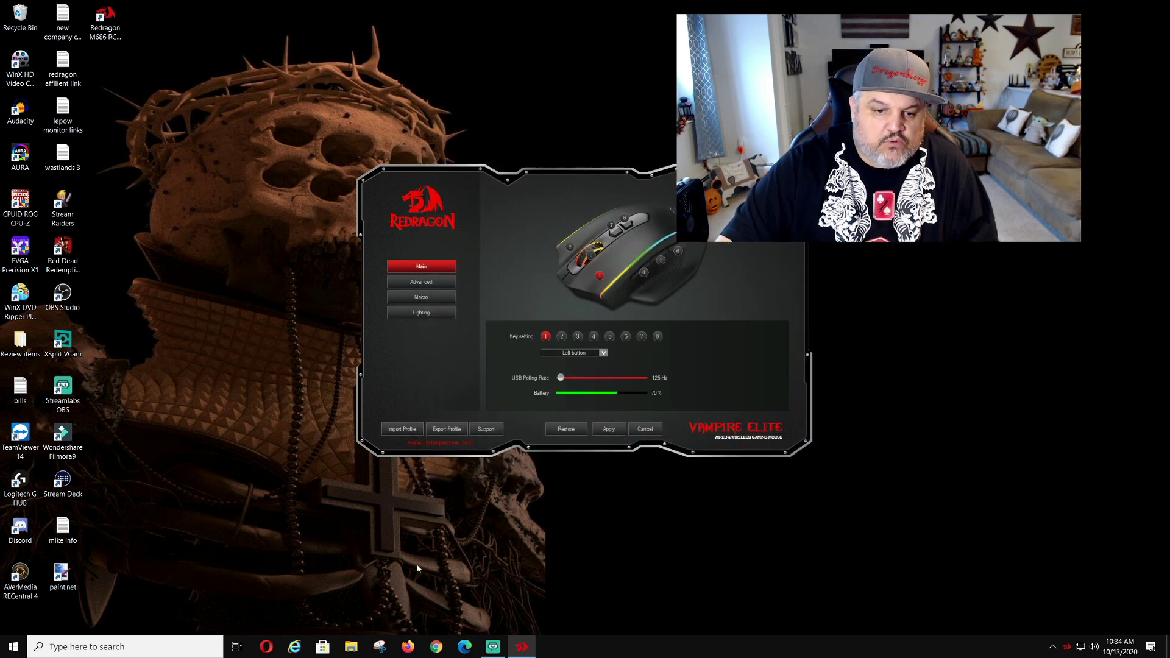
left_click(482, 432)
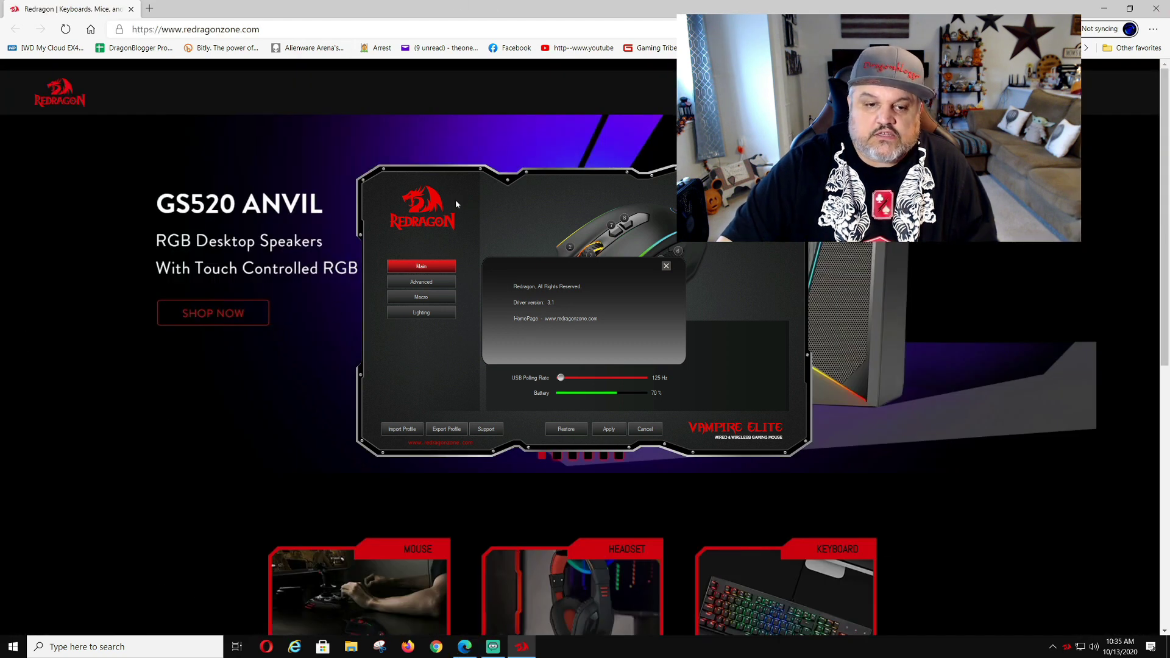
left_click(464, 647)
left_click(464, 647)
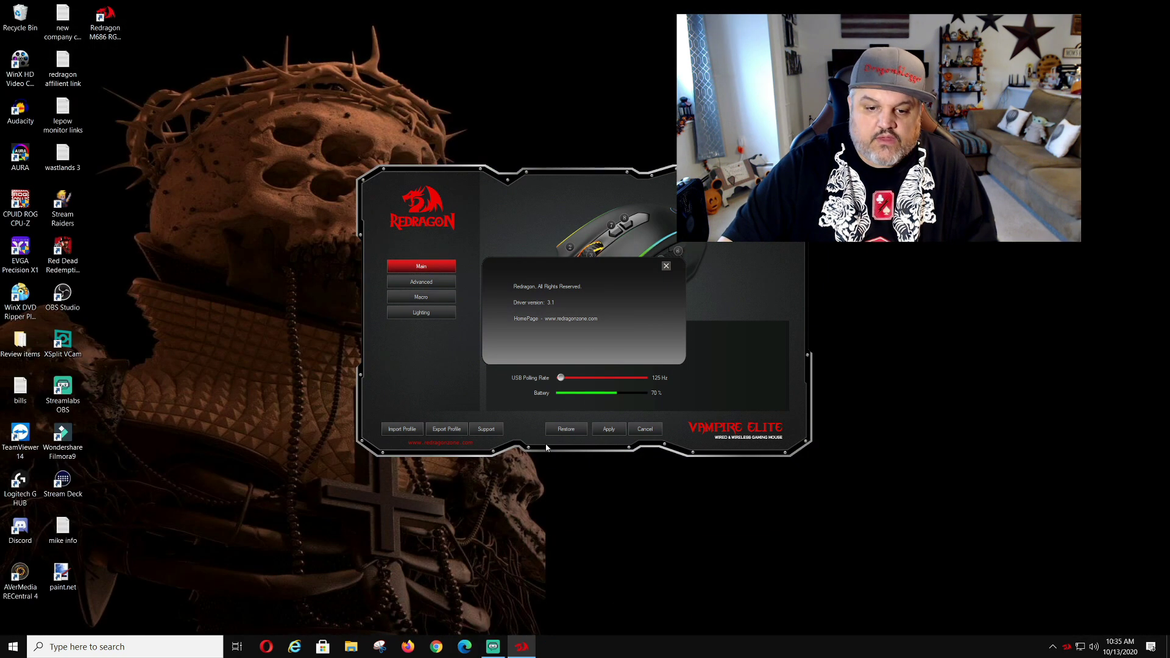
left_click(667, 267)
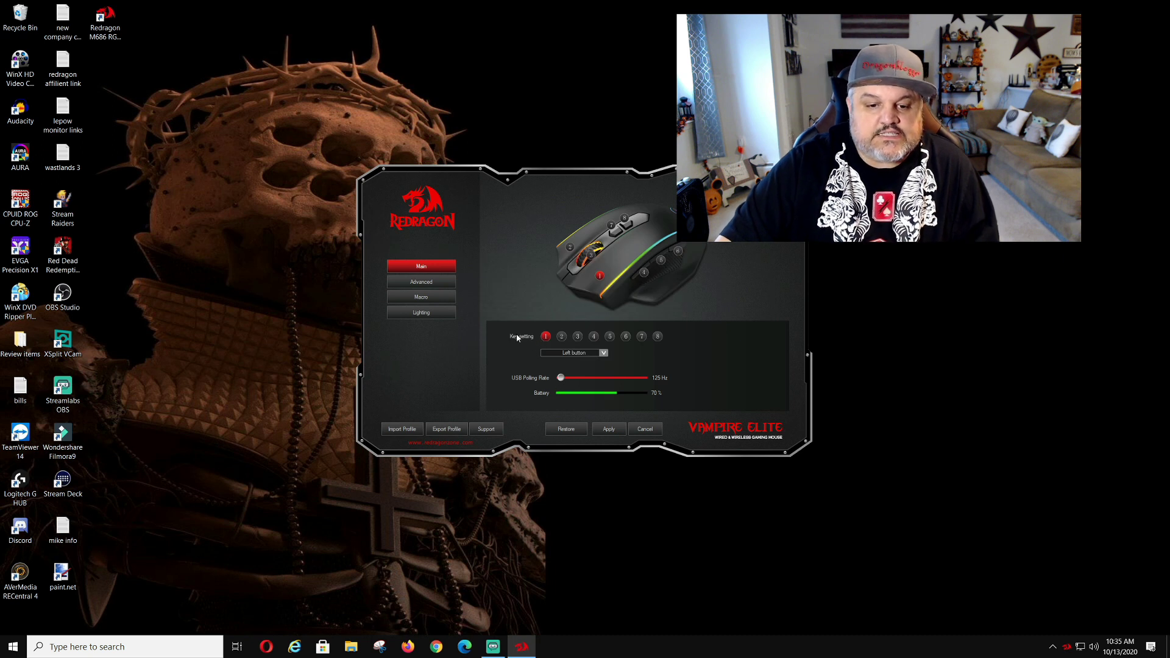
Step: Move the software window left and review the assignments of buttons 2 through 8
left_click_drag(489, 183, 282, 183)
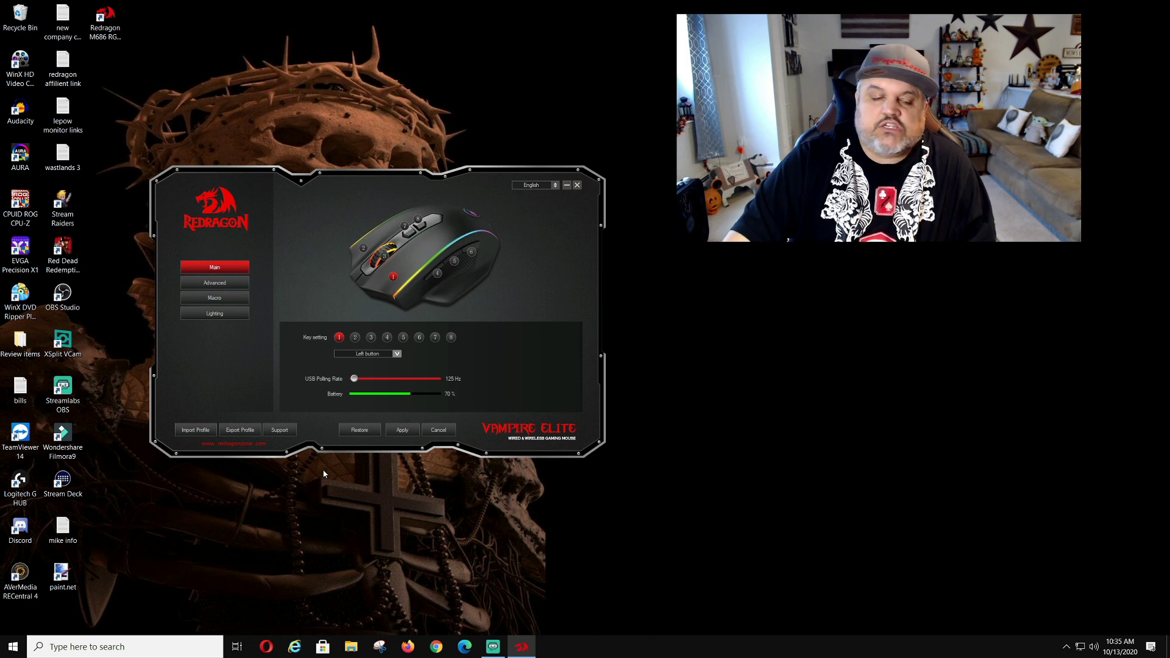
left_click(355, 338)
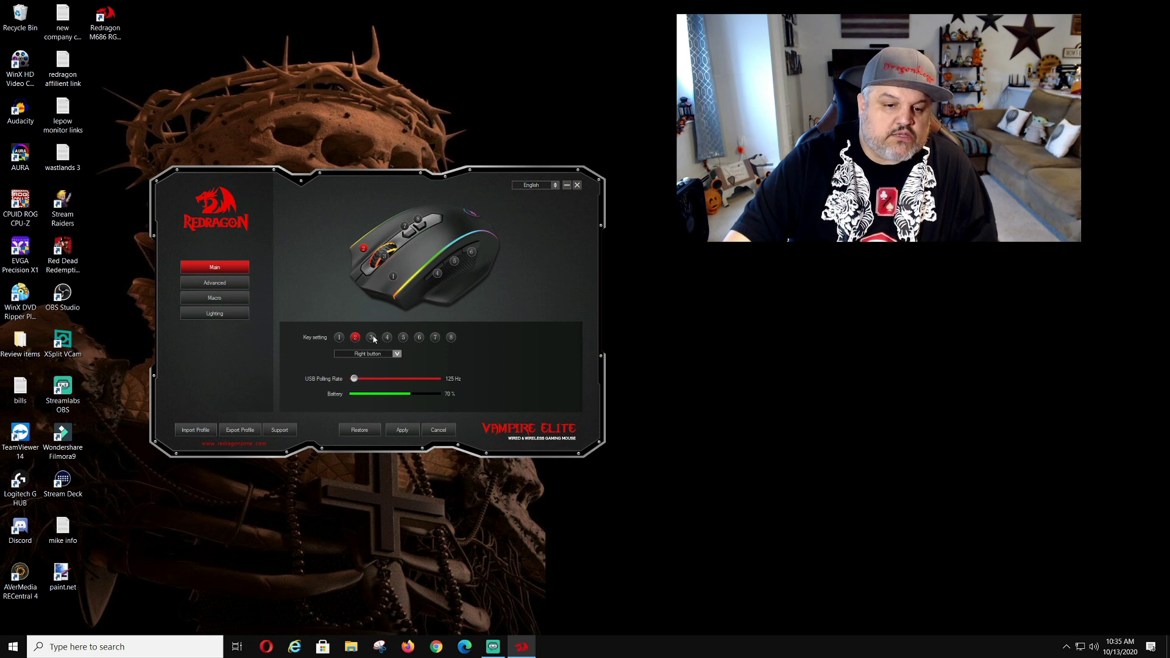
left_click(371, 339)
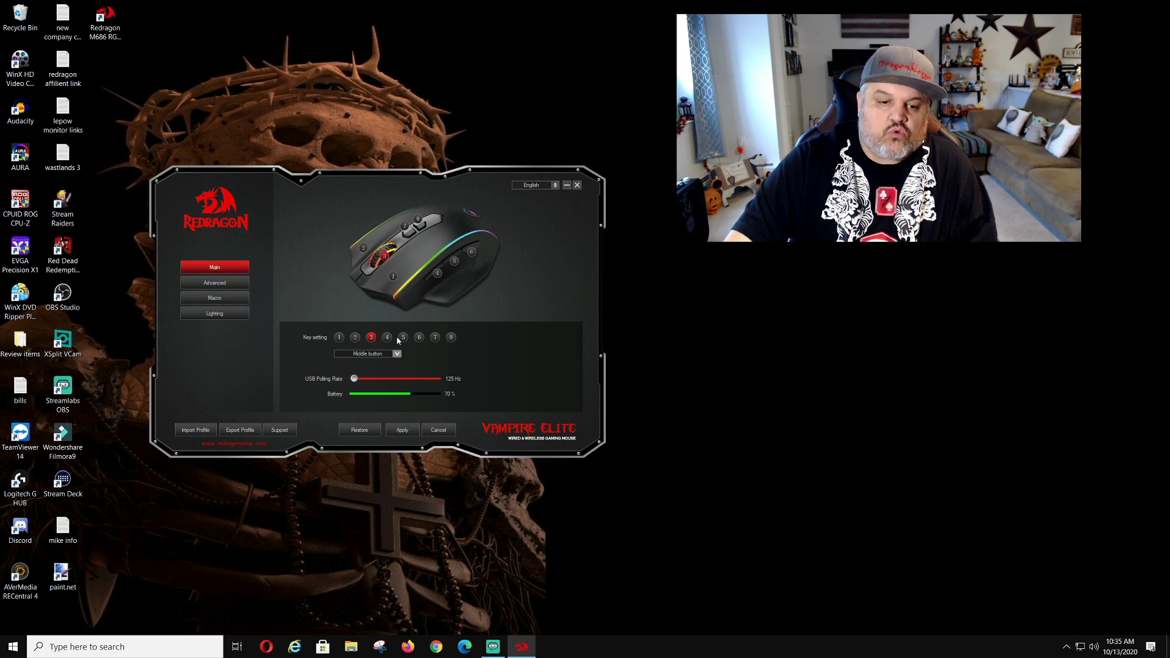
left_click(387, 338)
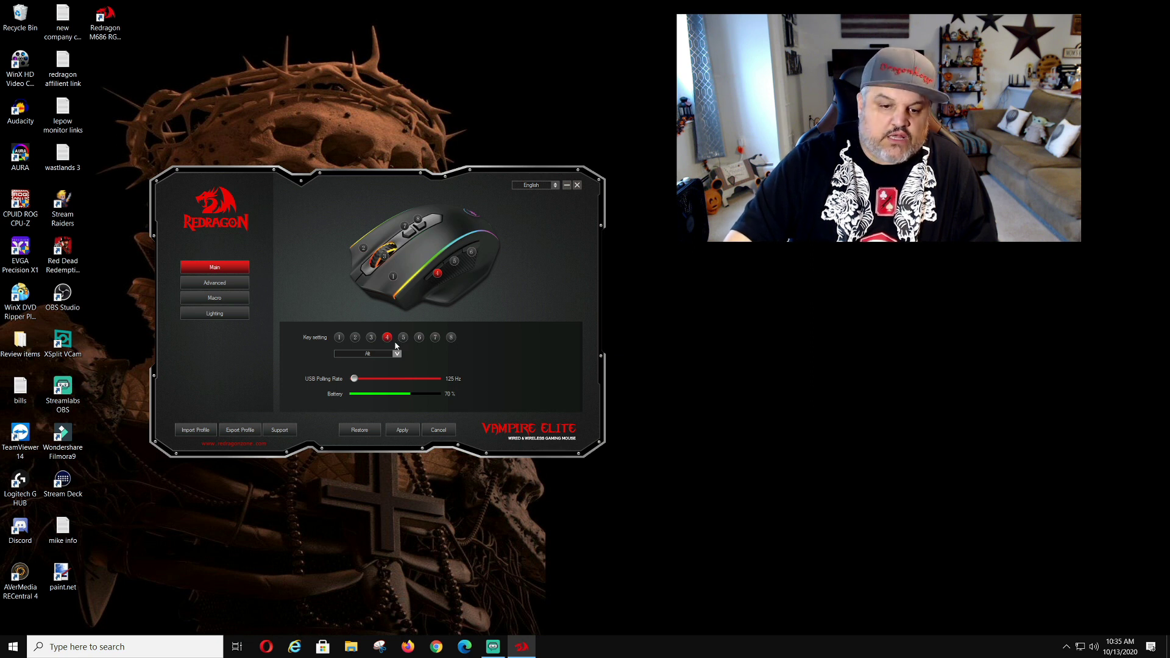
left_click(403, 338)
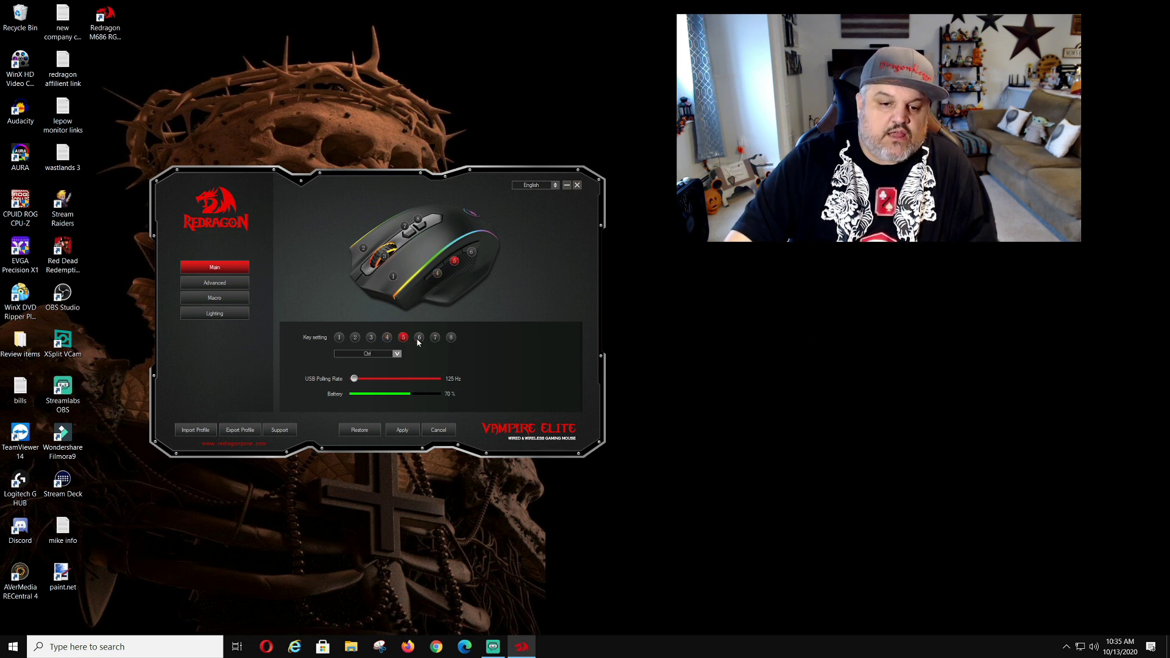
left_click(419, 338)
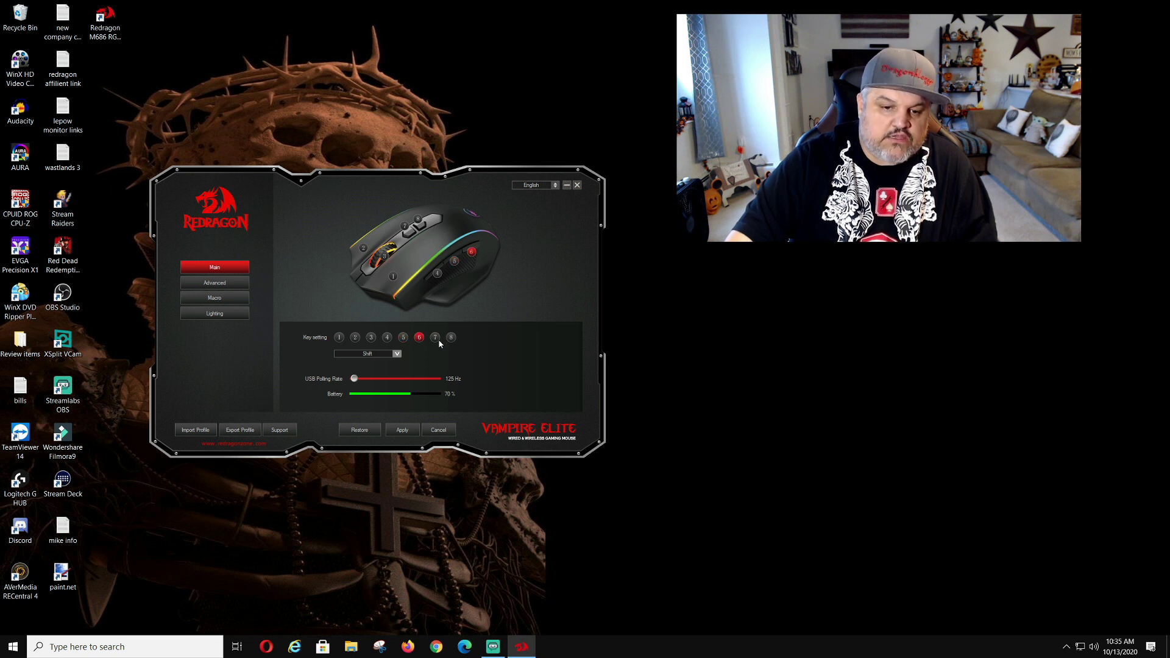
left_click(436, 339)
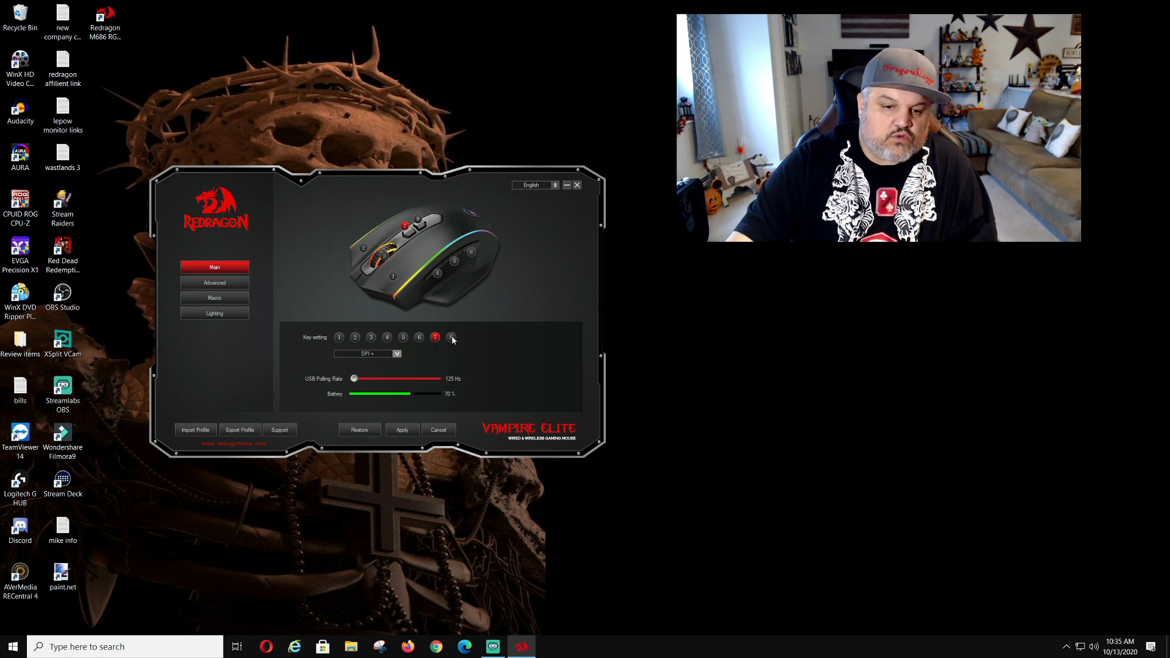
left_click(452, 338)
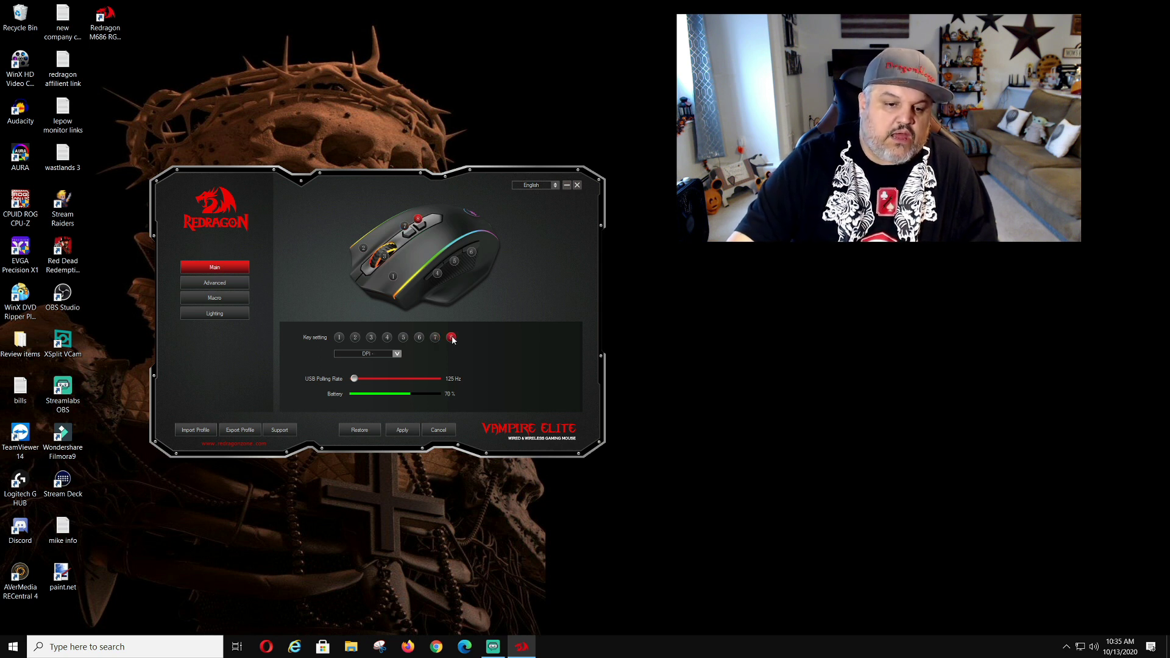
Step: Assign RGB ON/OFF to button 6 and apply it to the mouse
left_click(420, 337)
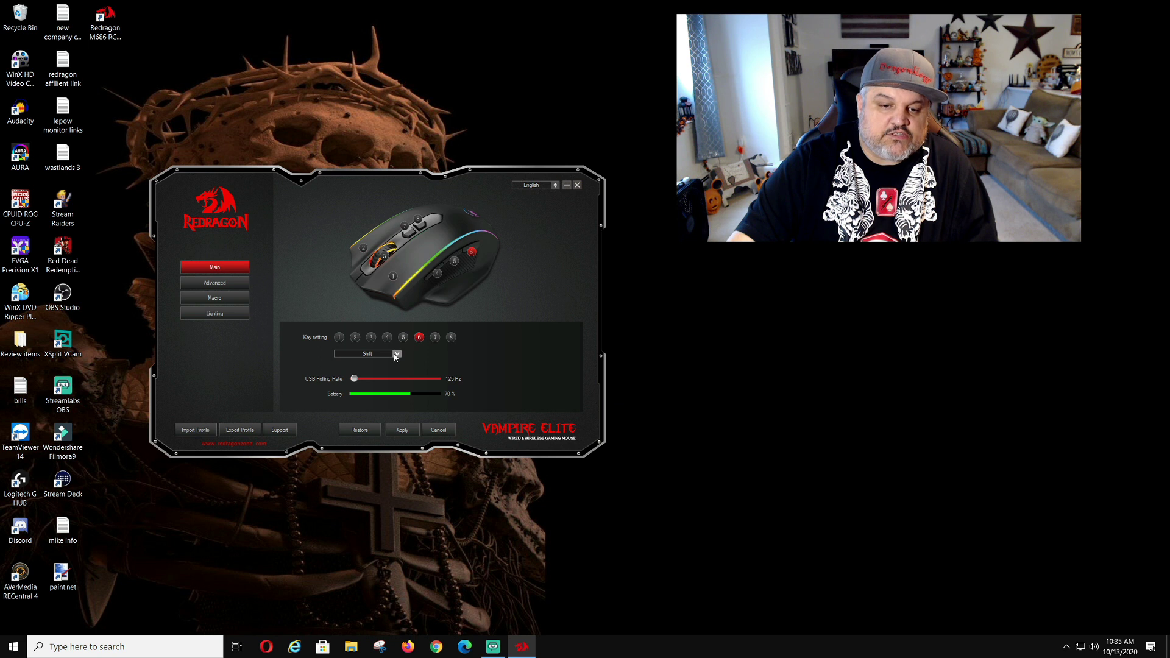
left_click(398, 354)
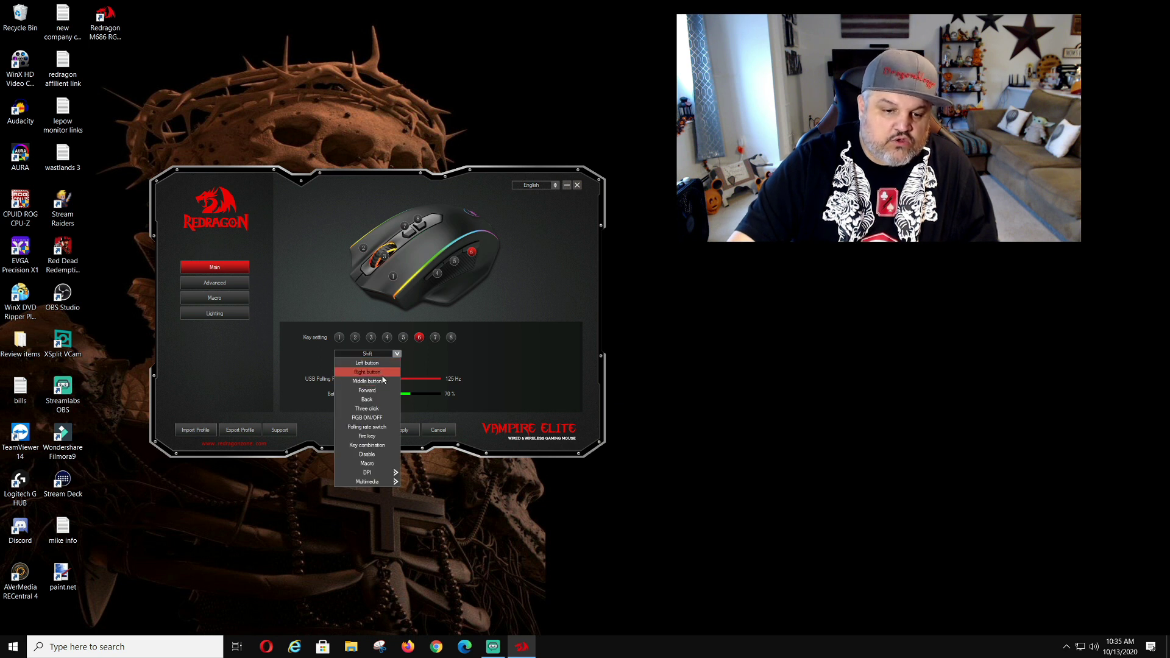
left_click(379, 418)
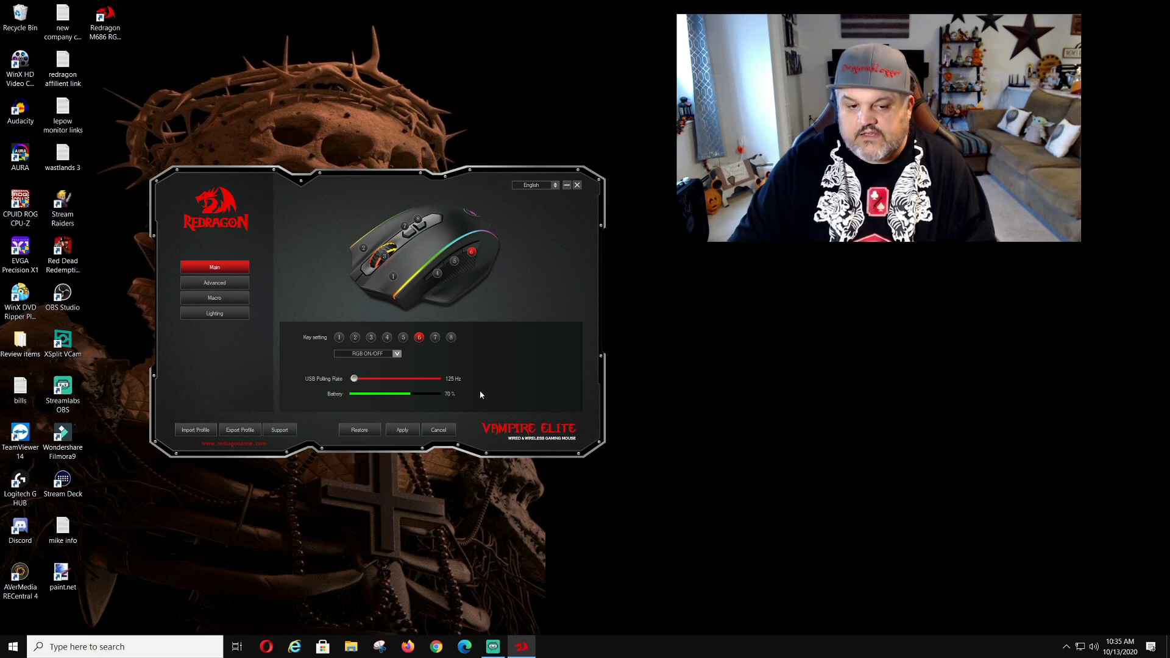
left_click(401, 430)
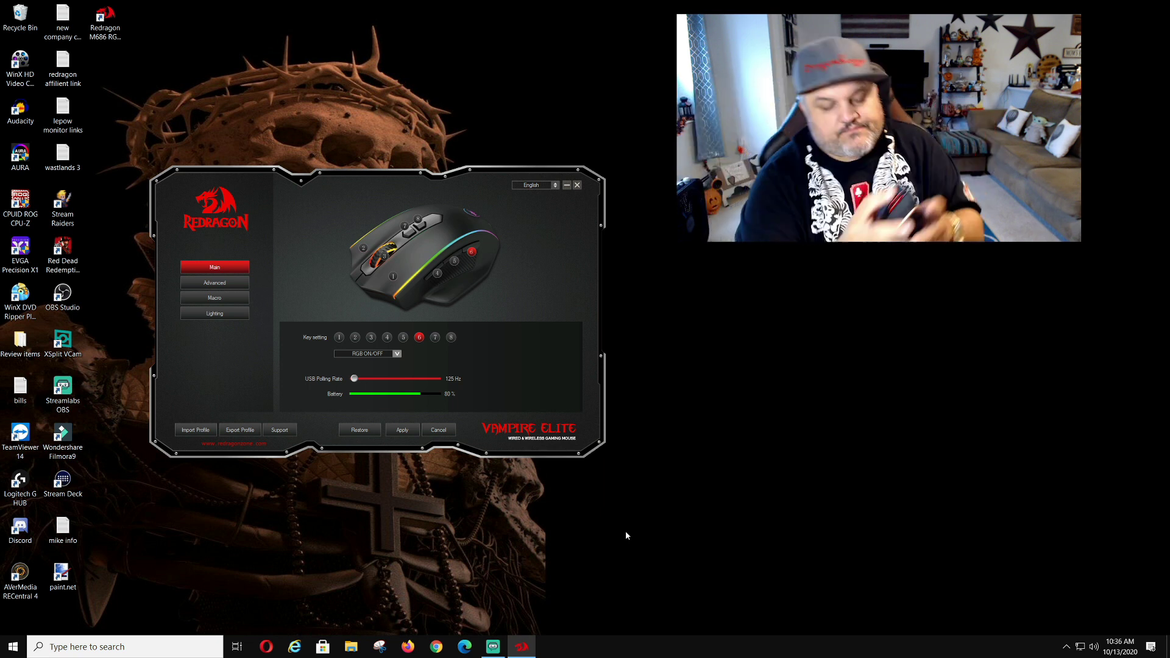
Step: Restore defaults twice, moving the polling rate slider back to 125 Hz in between
left_click(397, 354)
left_click(276, 397)
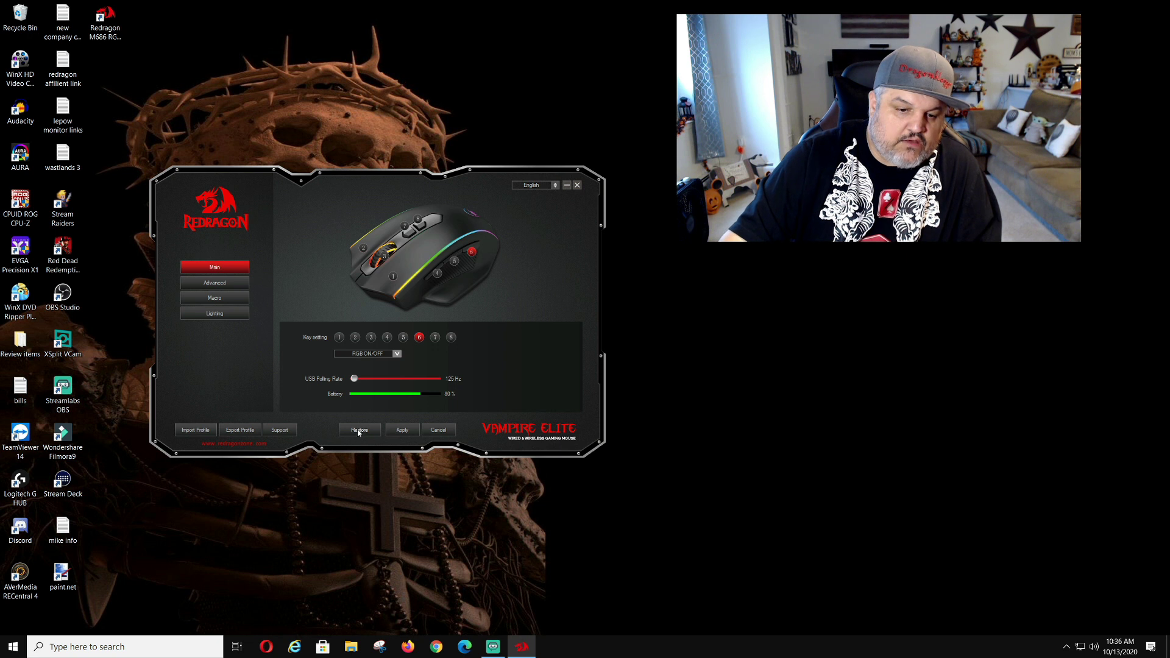
left_click(359, 430)
left_click(412, 339)
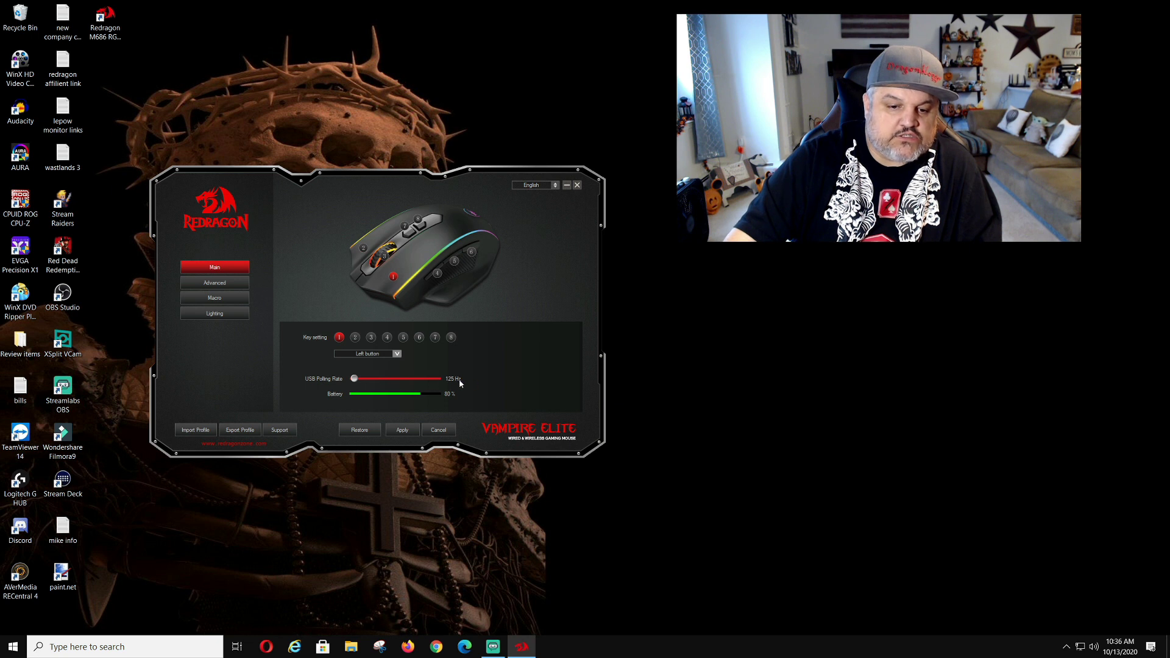
mouse_move(354, 379)
left_mouse_down()
mouse_move(427, 383)
mouse_move(343, 379)
left_mouse_up()
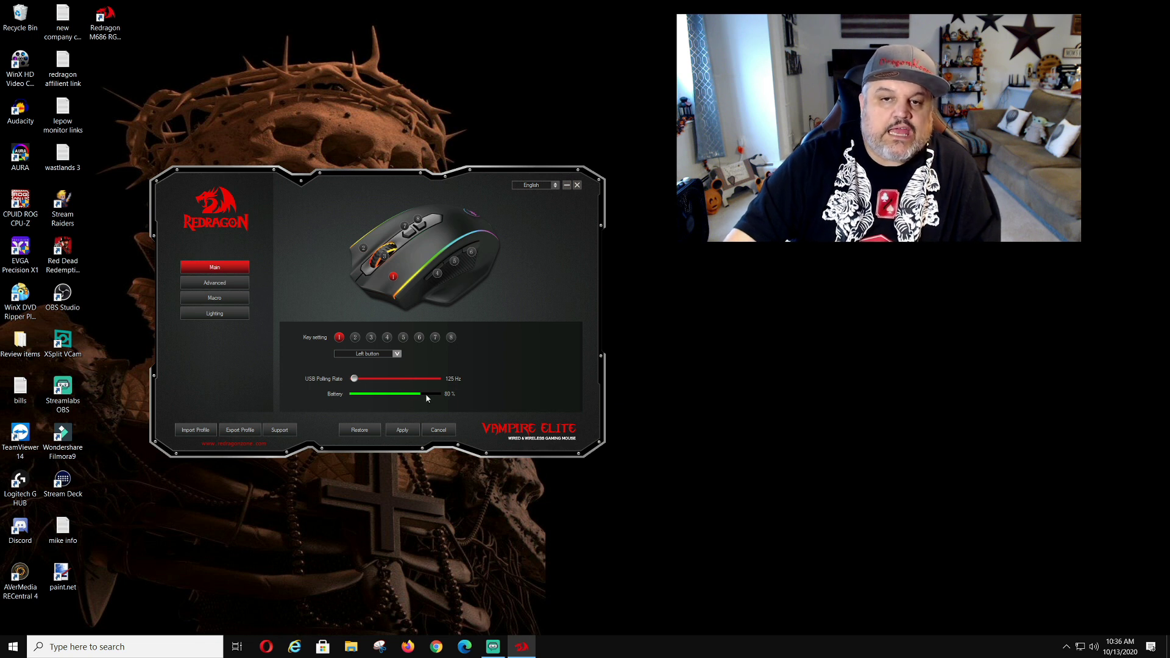
left_click(359, 430)
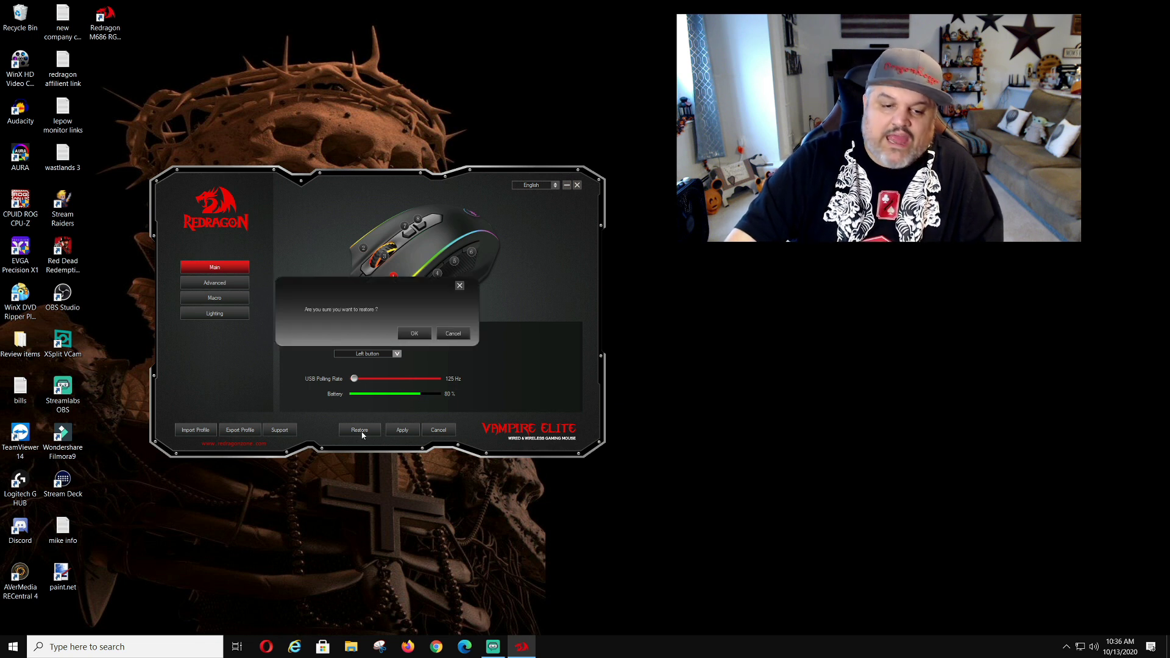
left_click(411, 336)
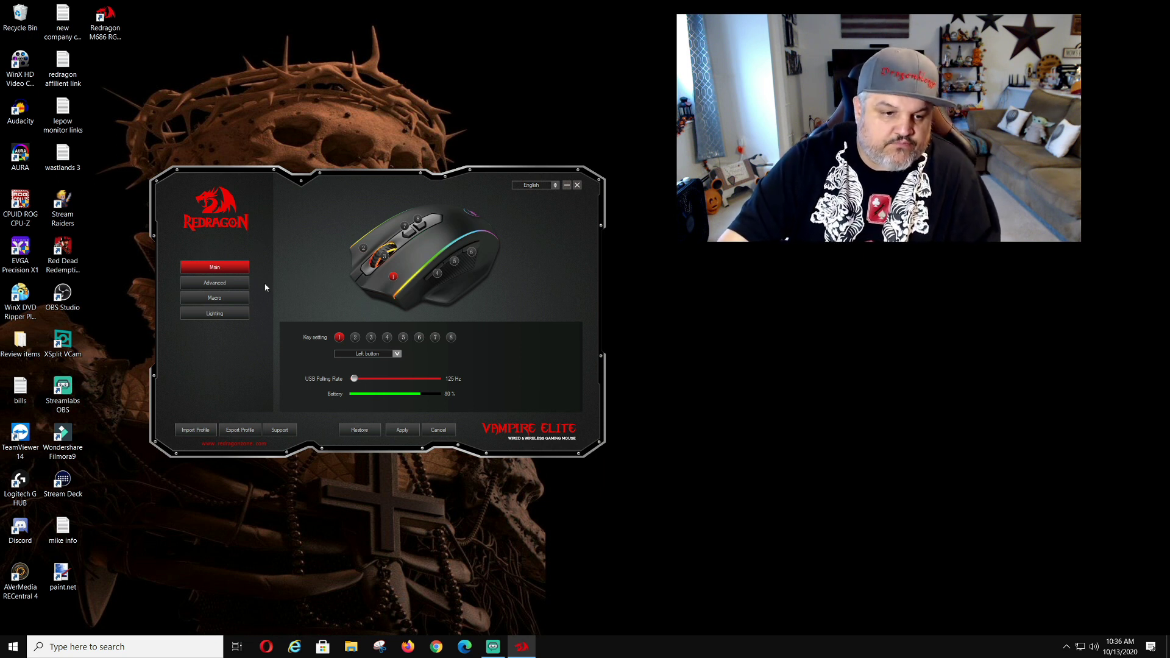
Step: Apply the Steady DPI effect on the Advanced page, then restore the defaults
left_click(207, 282)
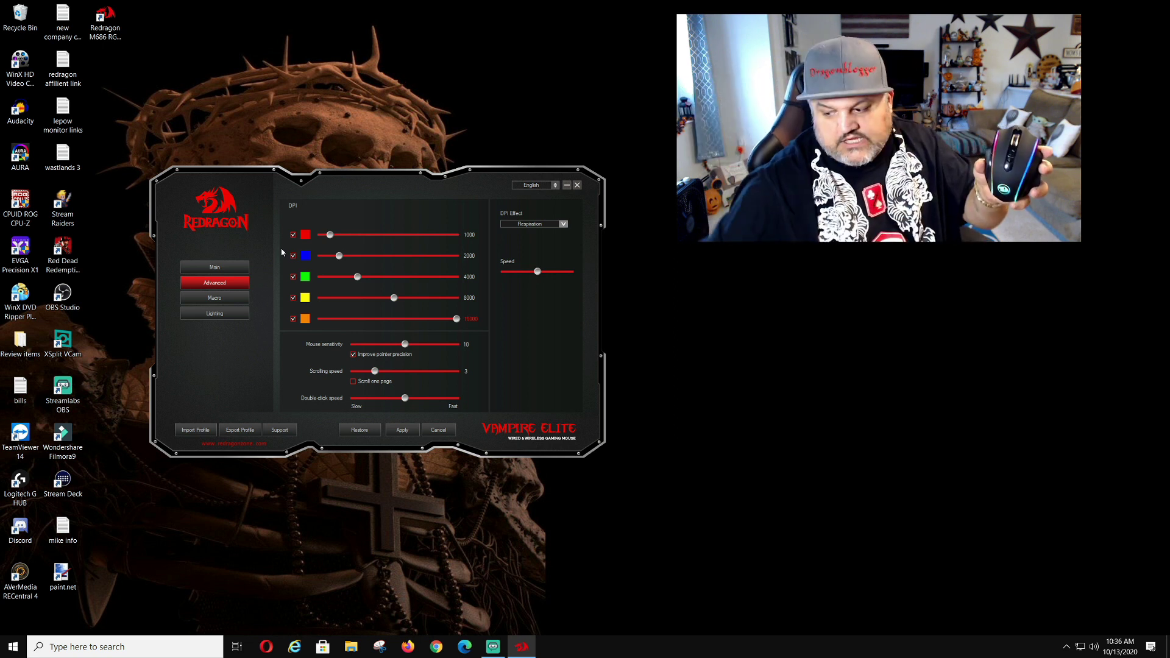
left_click(549, 224)
left_click(547, 240)
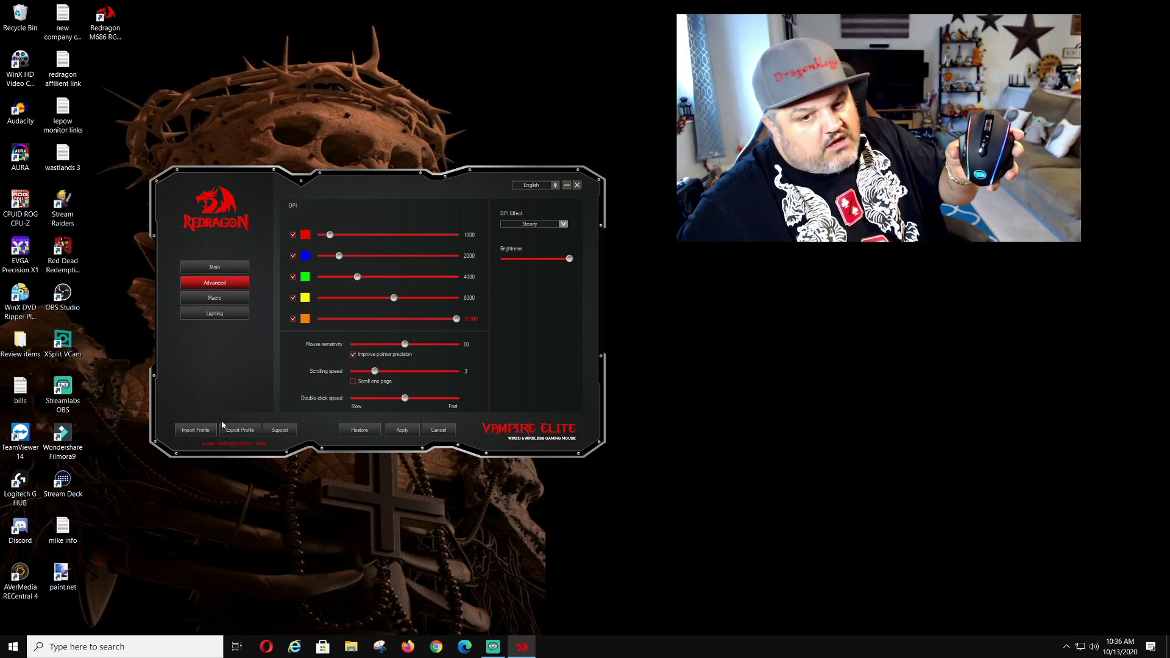
left_click(402, 430)
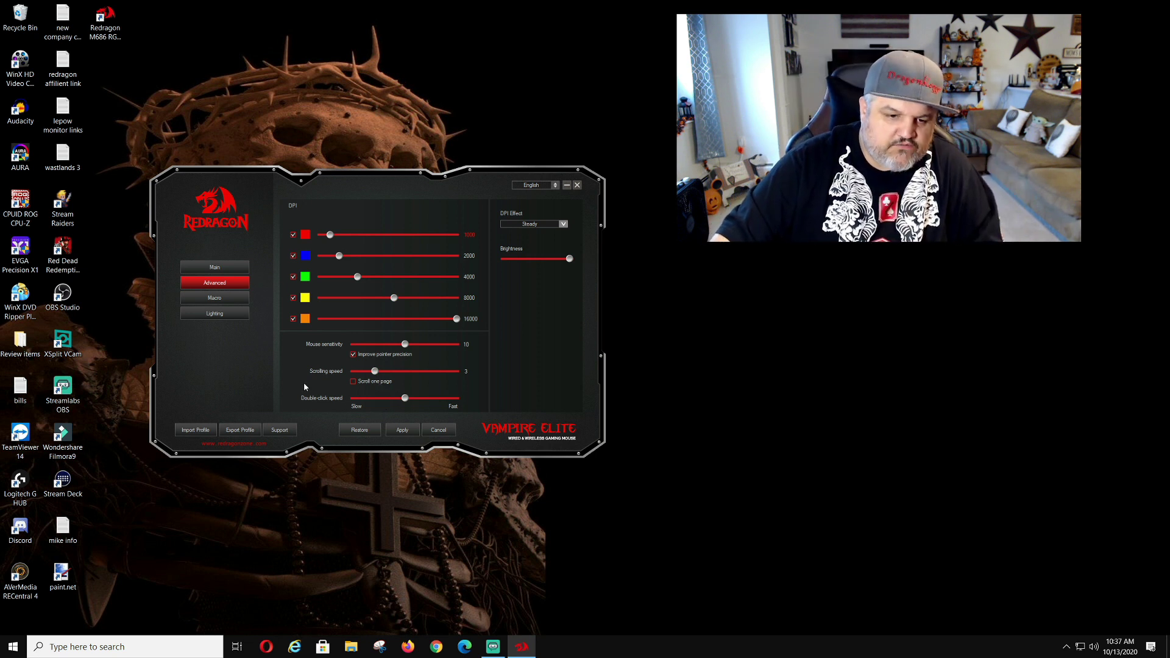
left_click(359, 430)
left_click(420, 337)
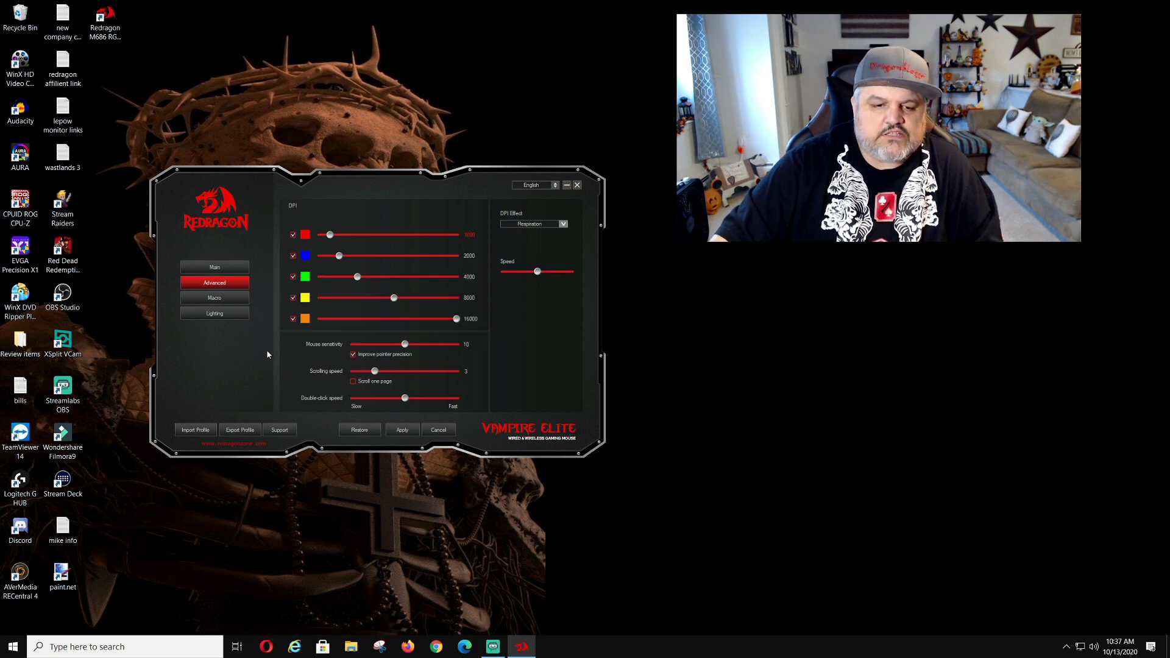
Step: Raise the lighting speed near maximum and apply it, then restore the lighting defaults
left_click(211, 314)
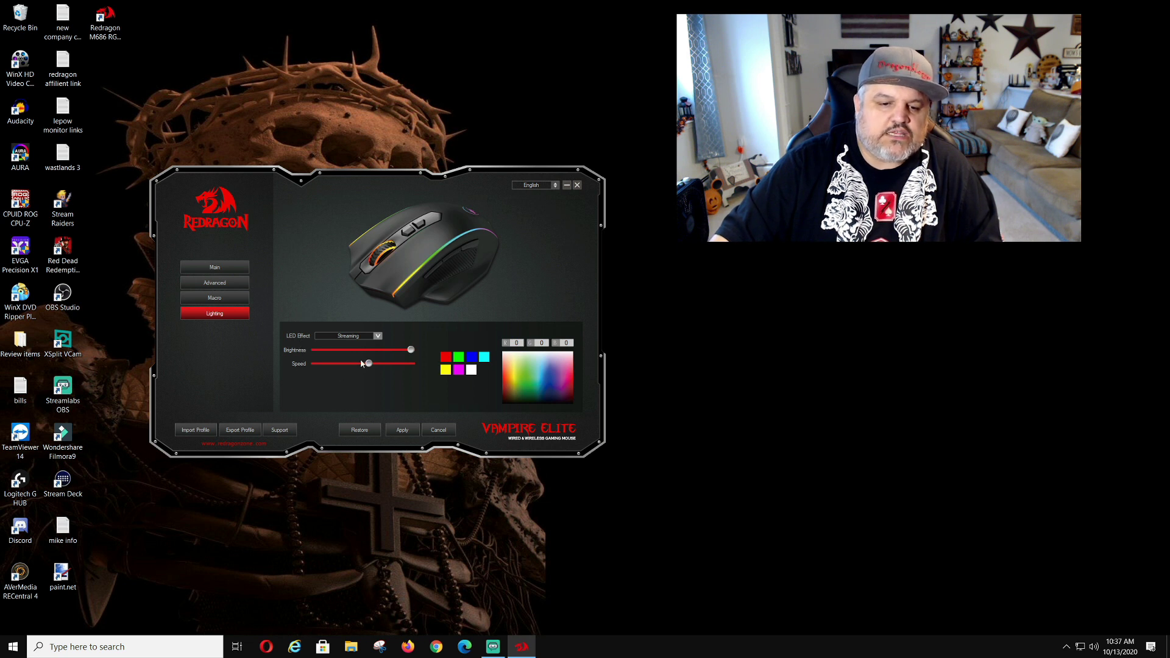
left_click_drag(369, 365, 409, 371)
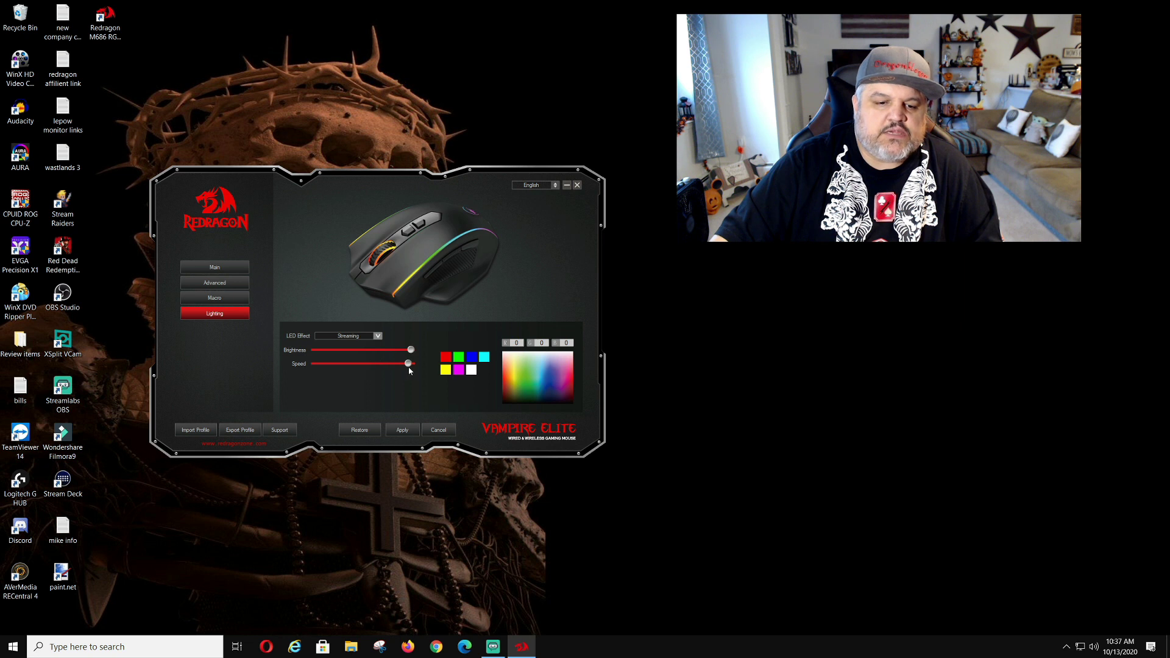
left_click(405, 431)
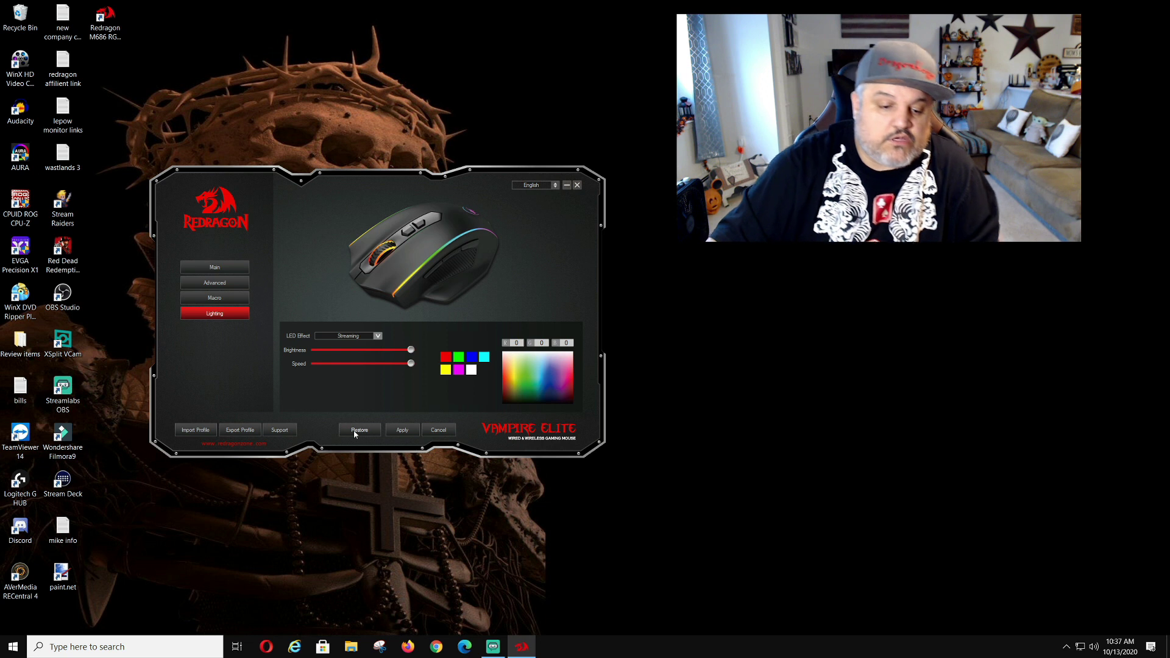
left_click(355, 432)
left_click(412, 334)
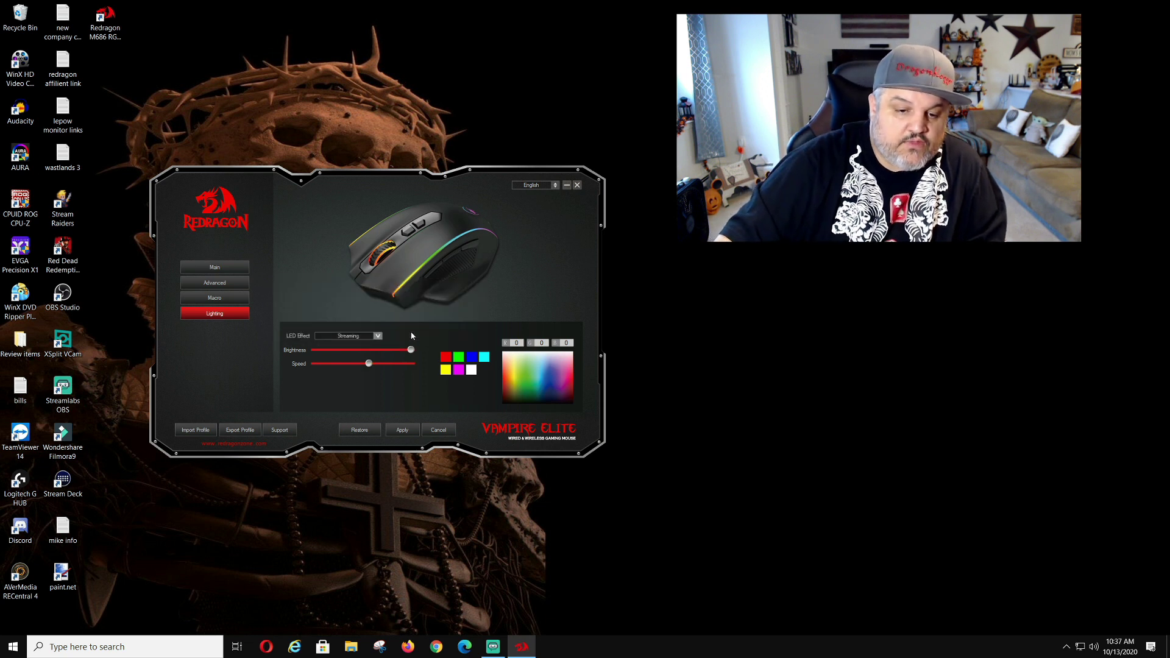
Step: Apply the Steady LED effect to the mouse
left_click(379, 336)
left_click(363, 345)
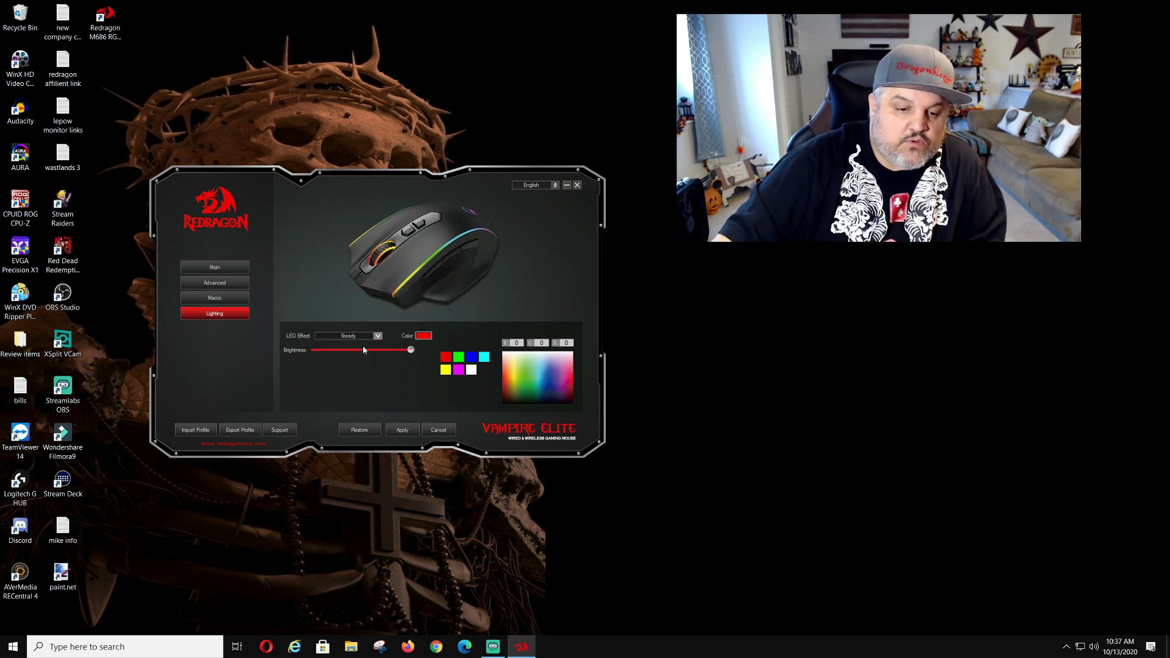
left_click(402, 429)
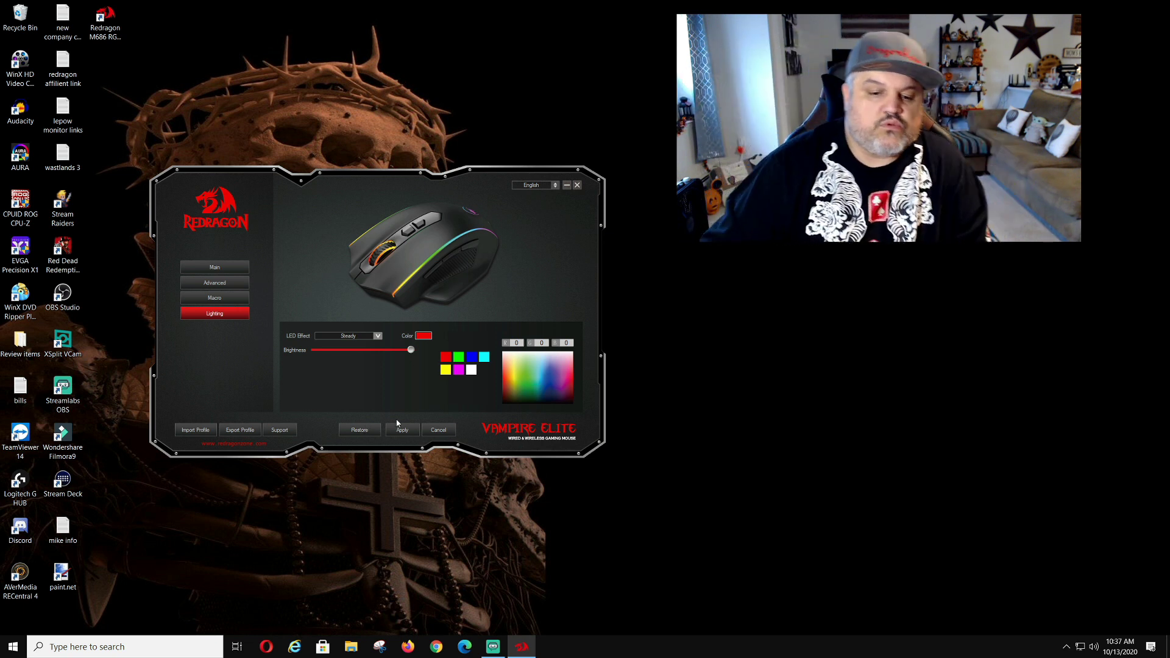
Step: Apply a magenta lighting colour, then pick red and change the LED effect to Streaming
left_click(536, 382)
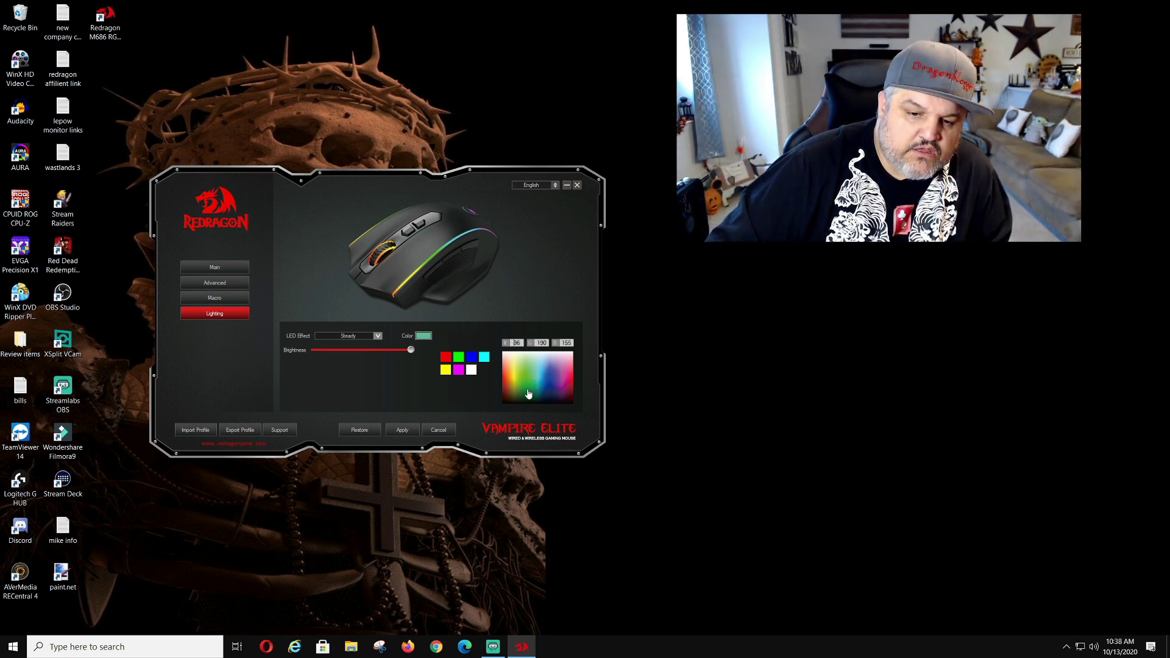
left_click(568, 391)
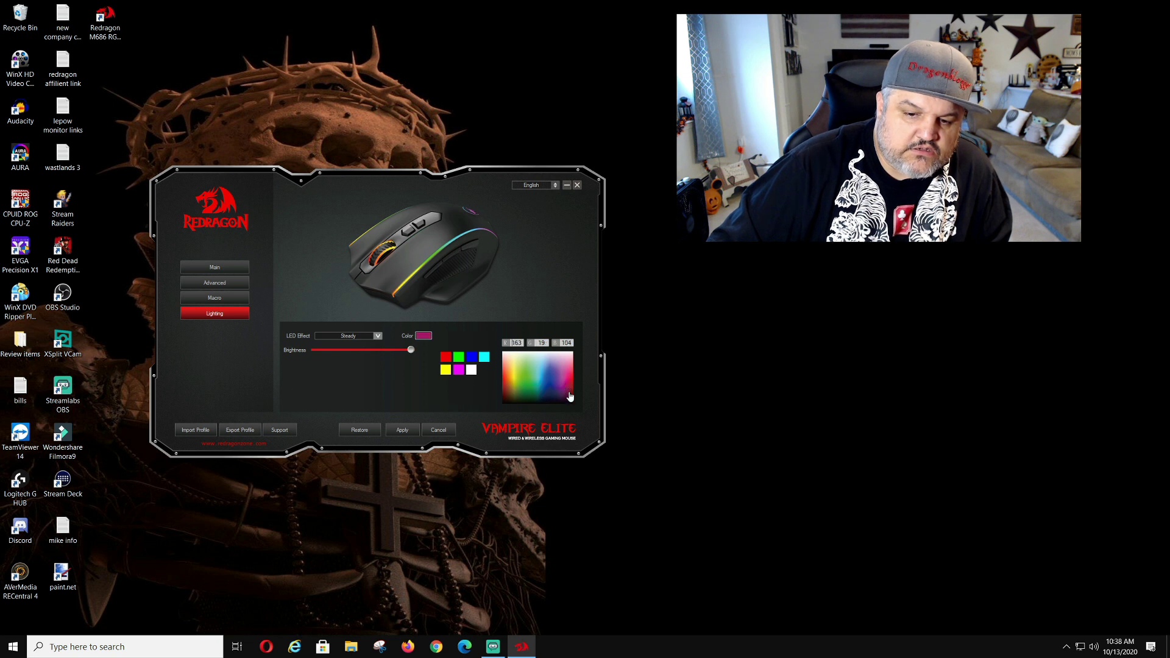
left_click(392, 430)
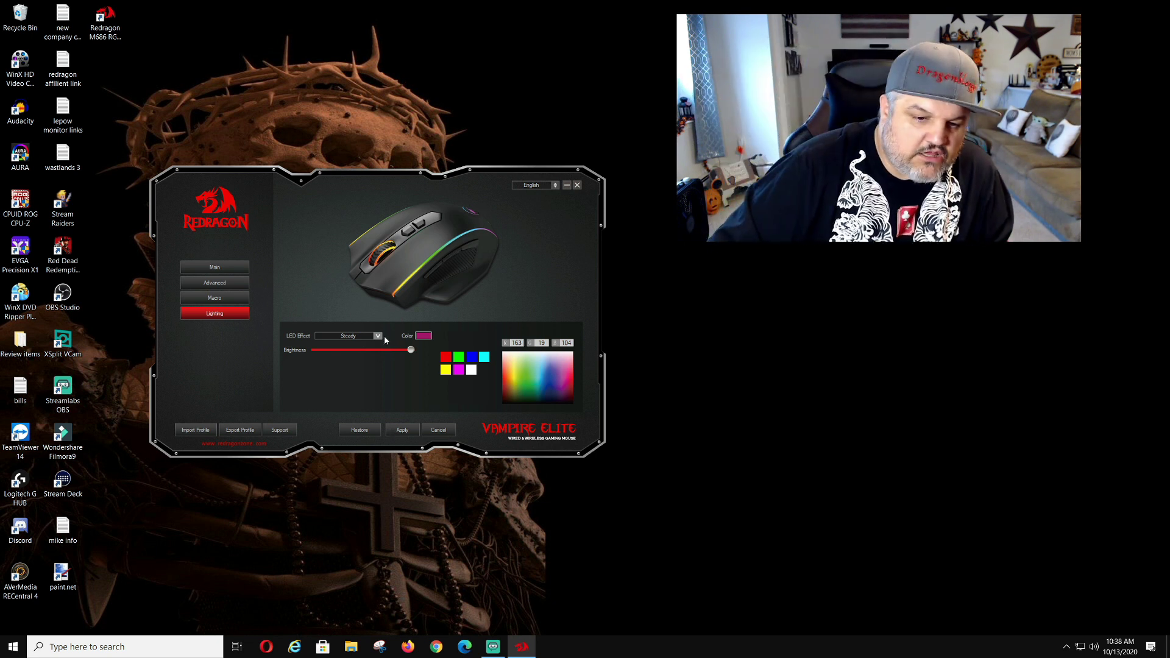
left_click(441, 358)
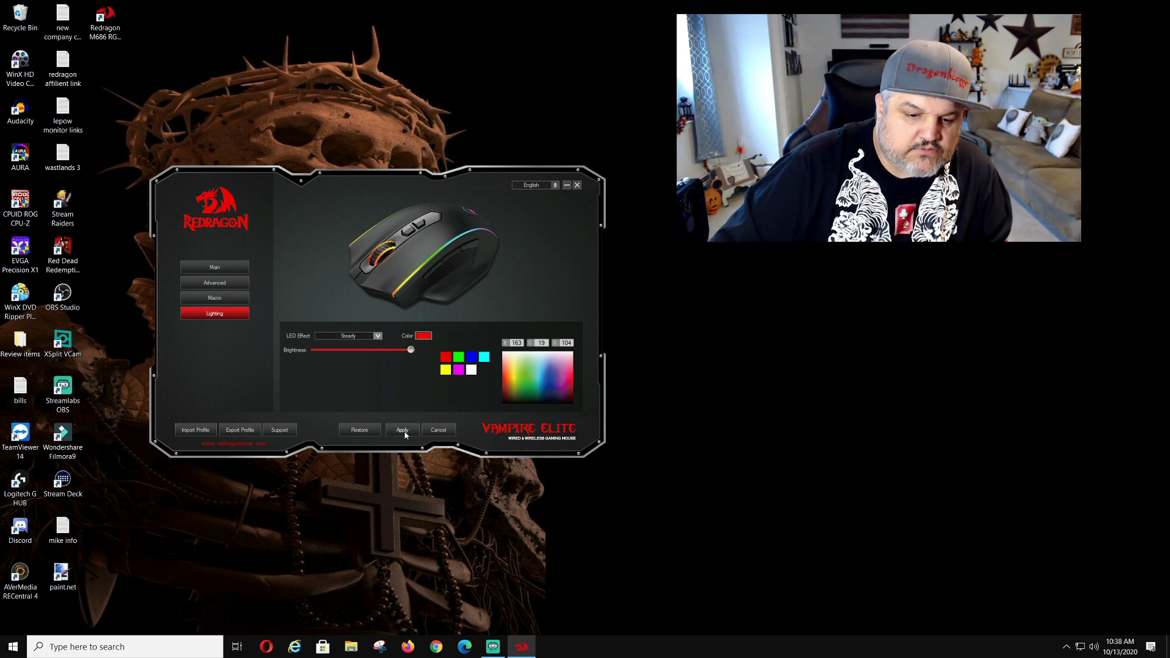
left_click(377, 336)
Step: Apply the Respiration LED effect, then switch back to Streaming and apply it
left_click(392, 342)
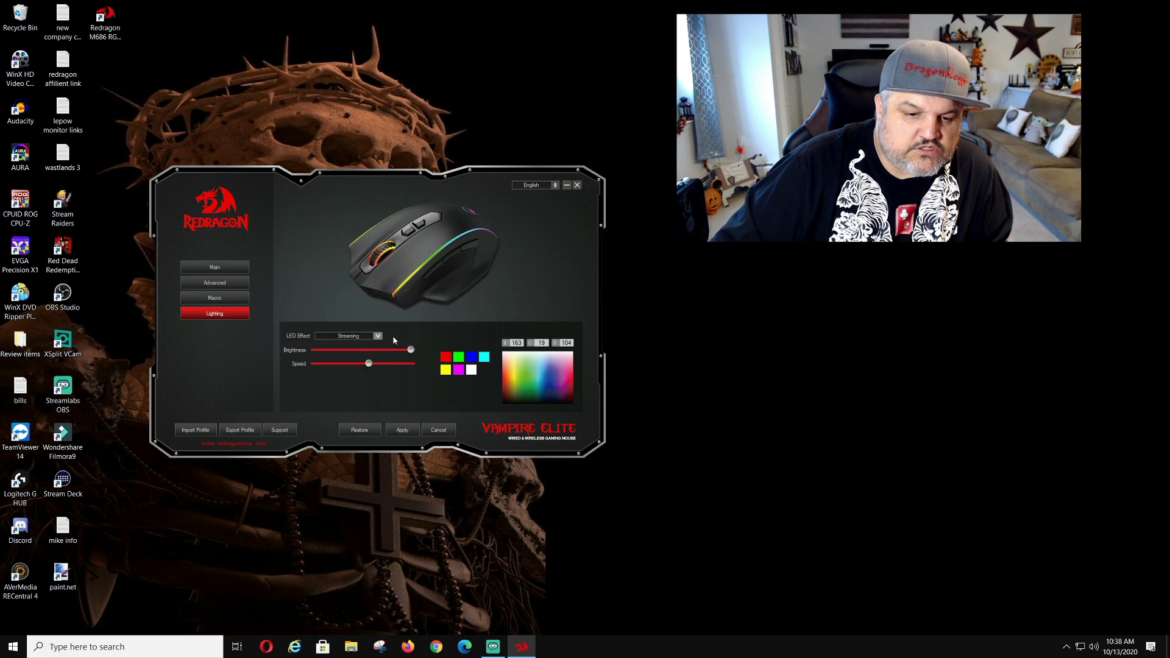
left_click(368, 336)
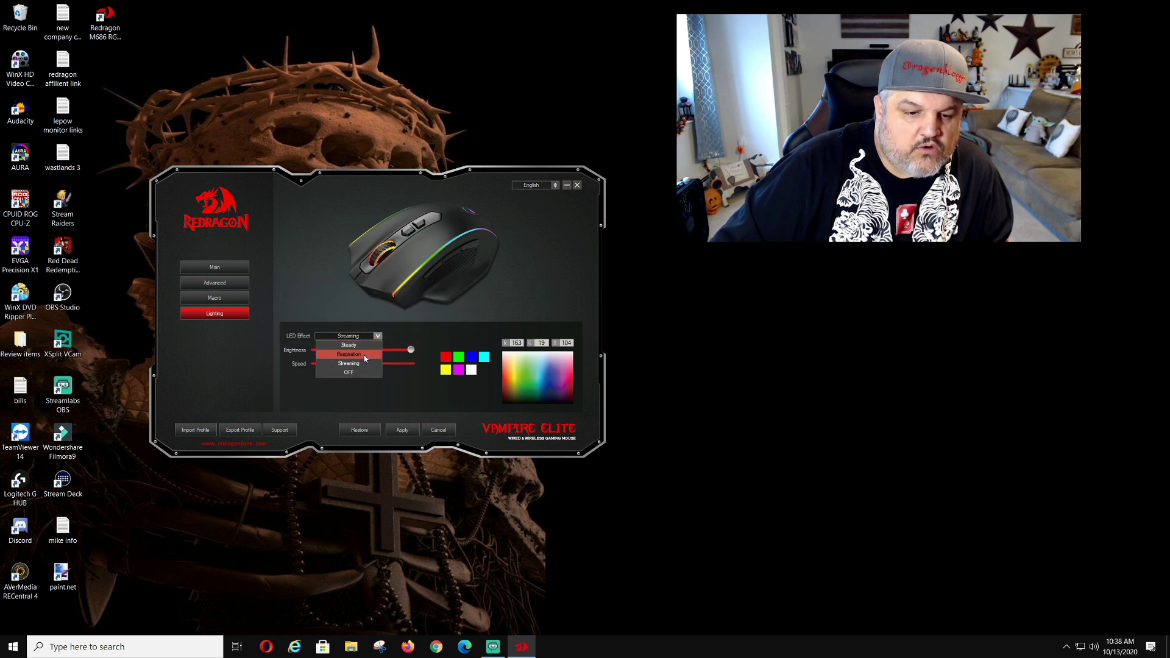
left_click(365, 357)
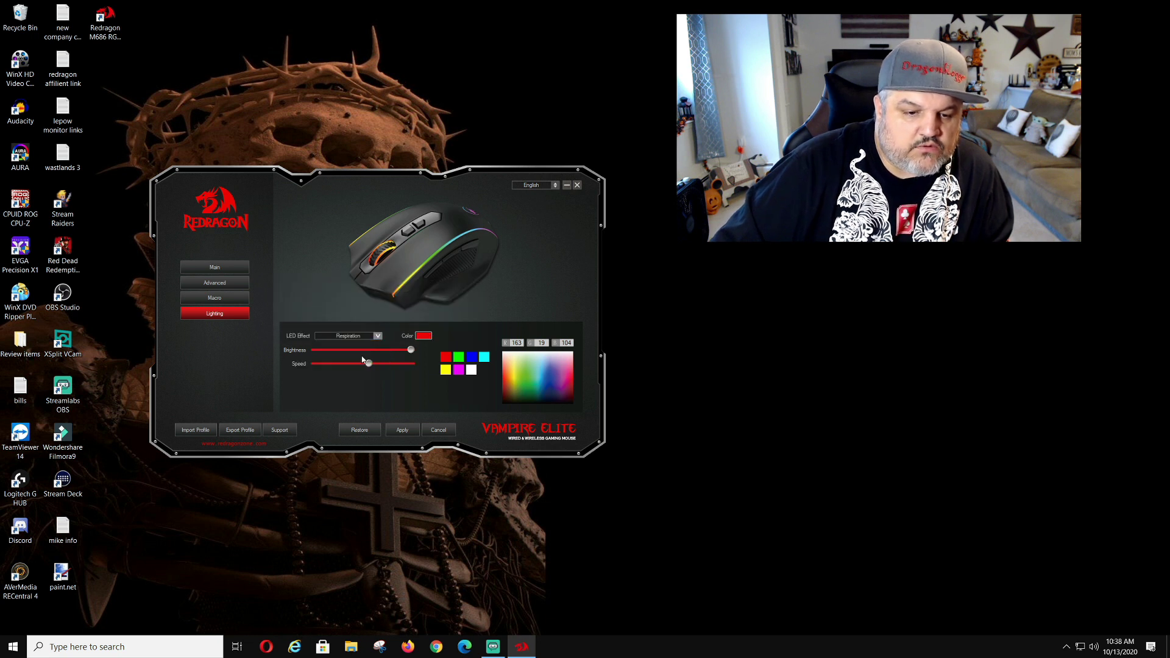
left_click(403, 430)
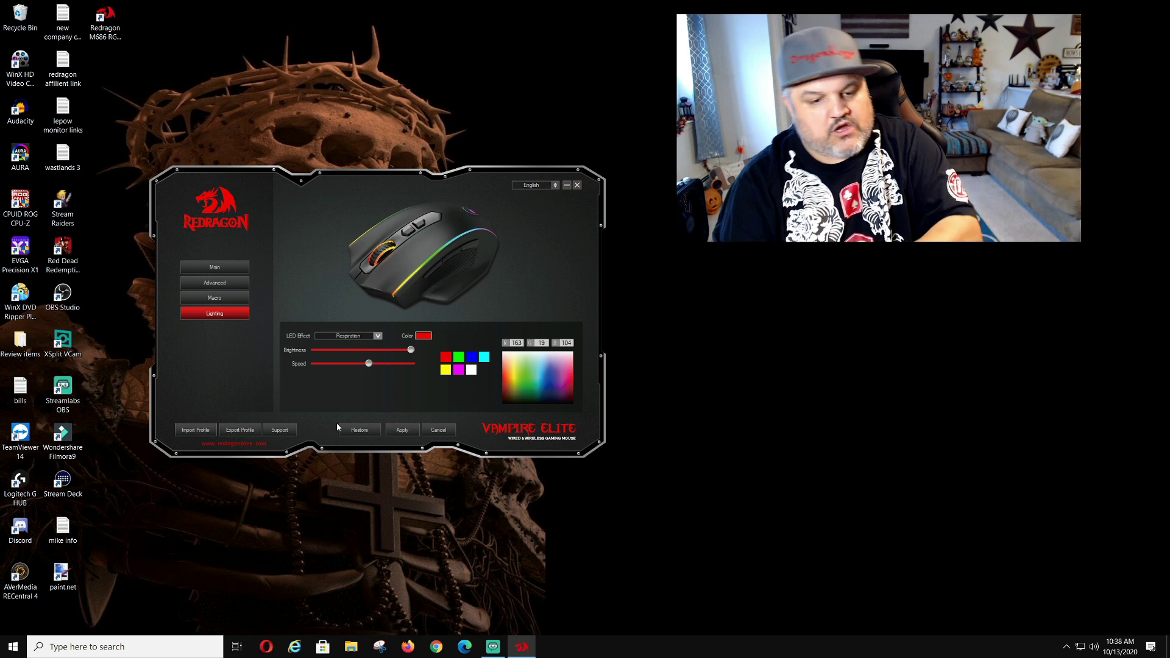
left_click(370, 336)
left_click(358, 364)
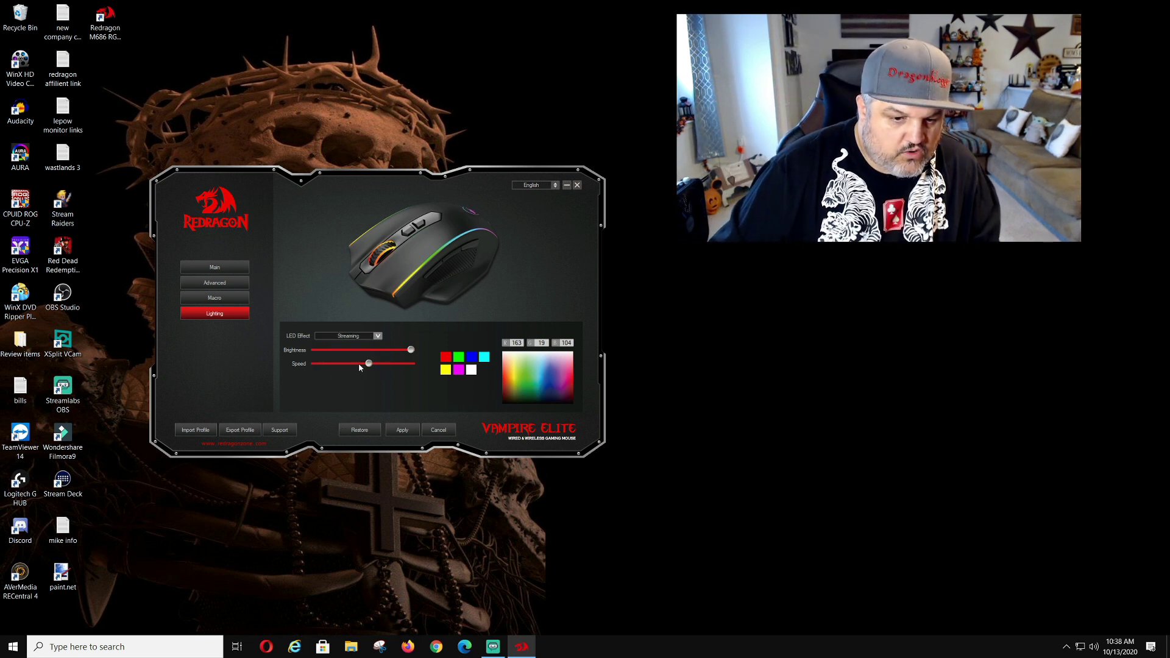
left_click(390, 429)
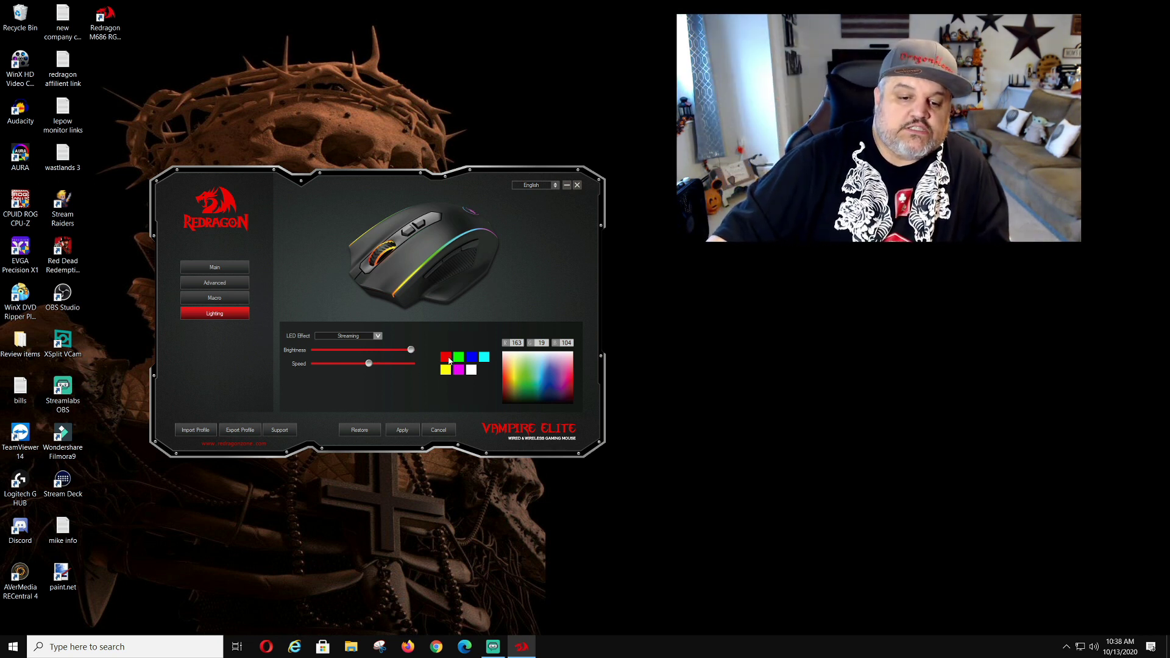
Step: Apply a yellow-green Streaming colour (145, 181, 33), then restore the default settings
left_click(540, 379)
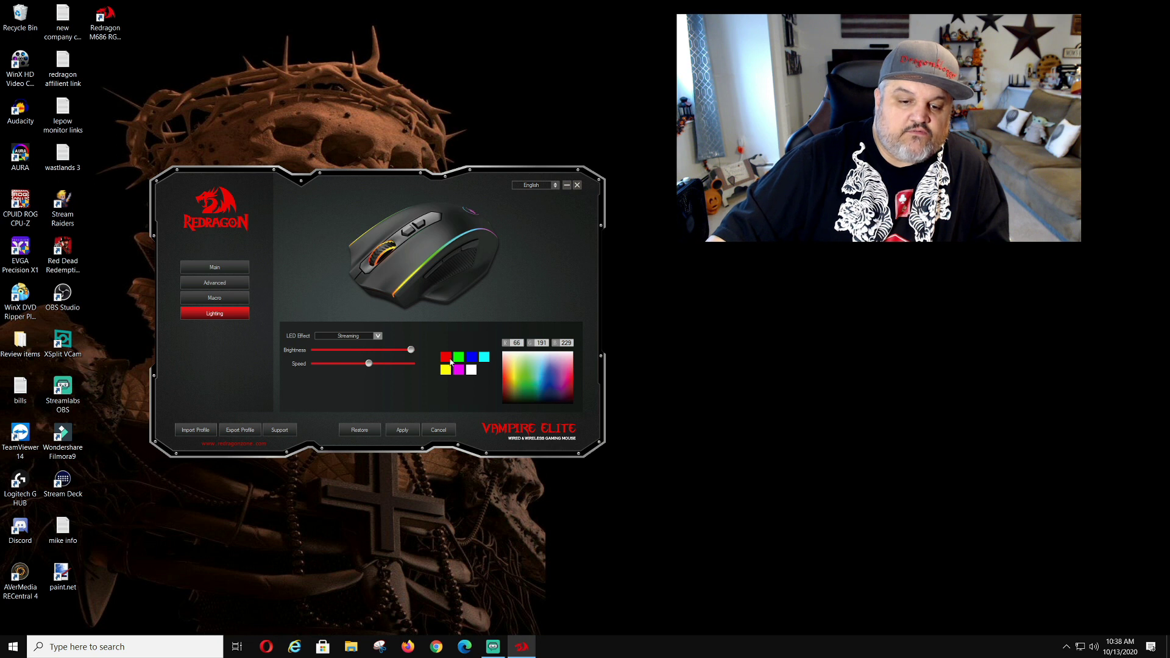
left_click(531, 391)
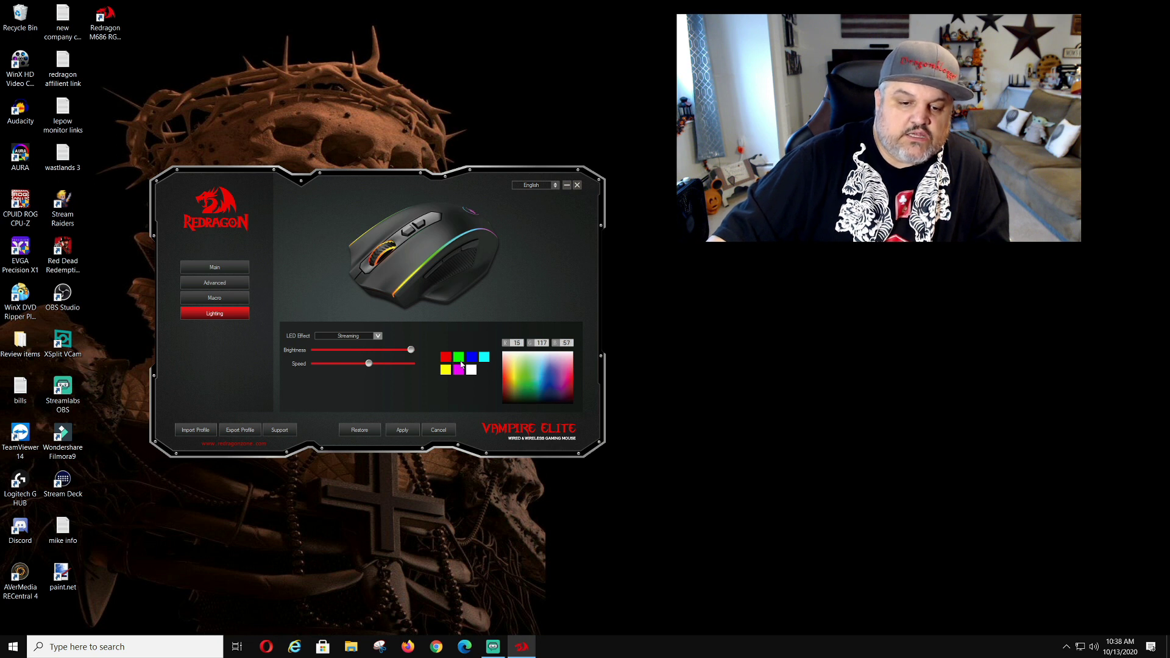
left_click(513, 388)
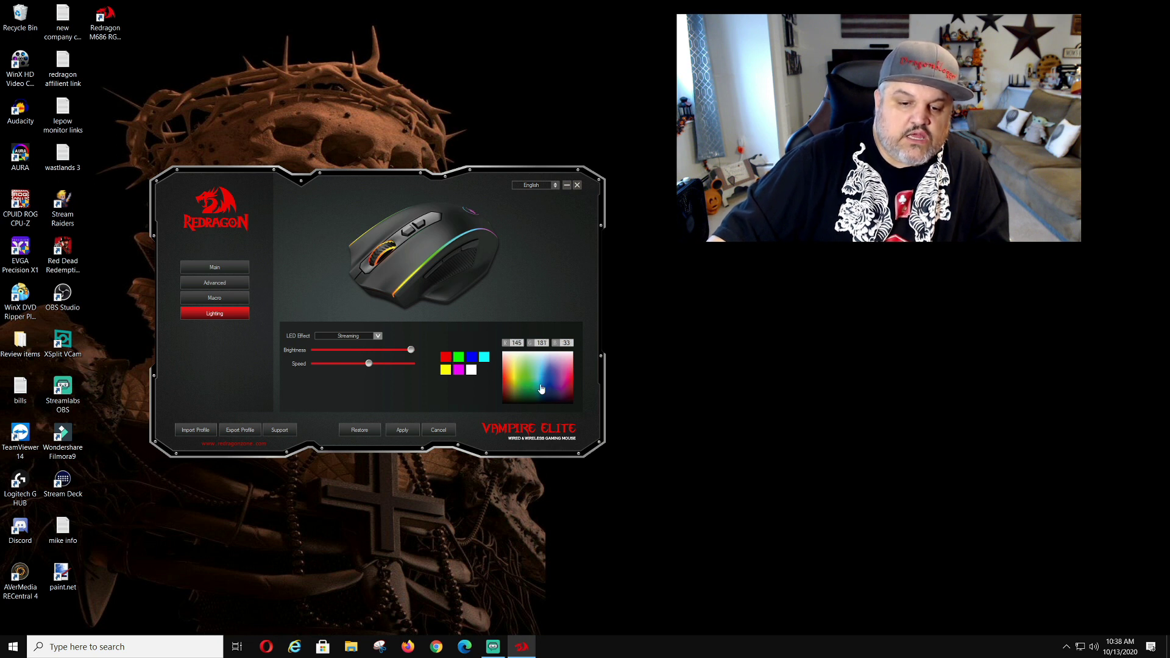
left_click(412, 432)
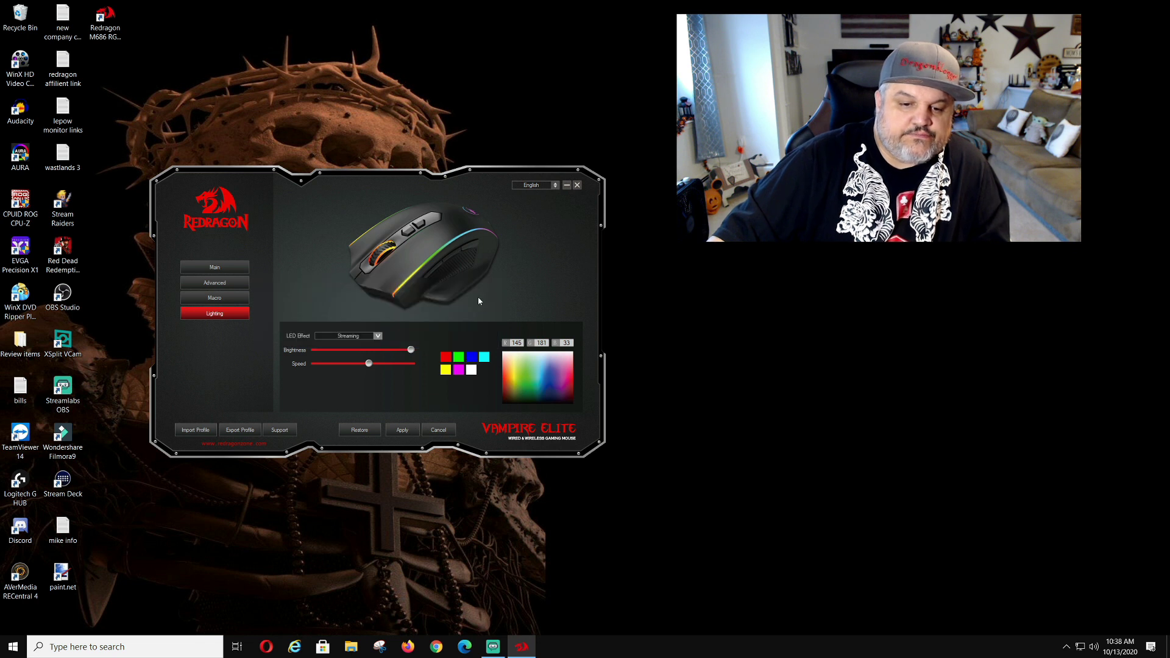
left_click(359, 431)
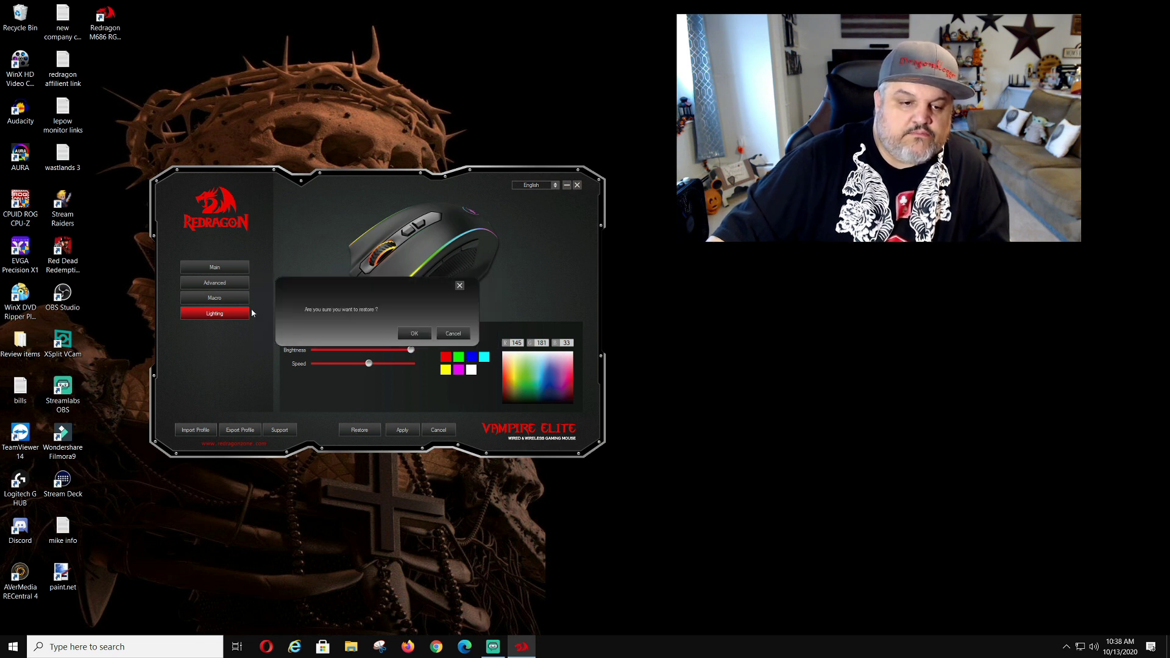
left_click(413, 334)
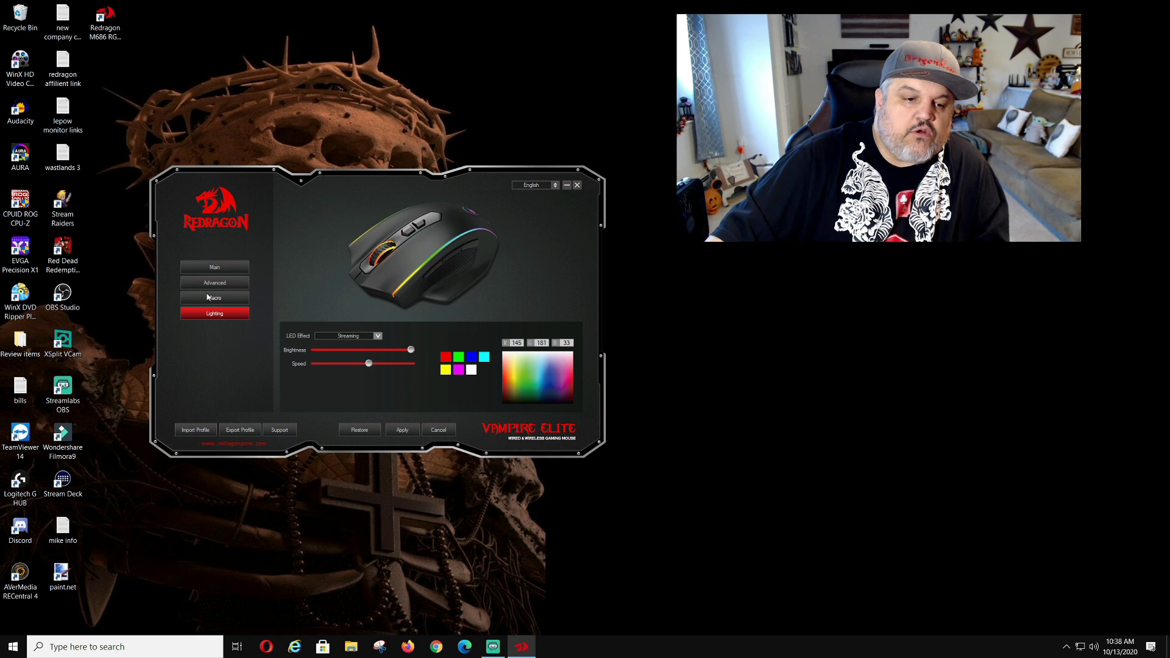
Step: Create a new macro on the Macro page named 'walksideways'
left_click(218, 301)
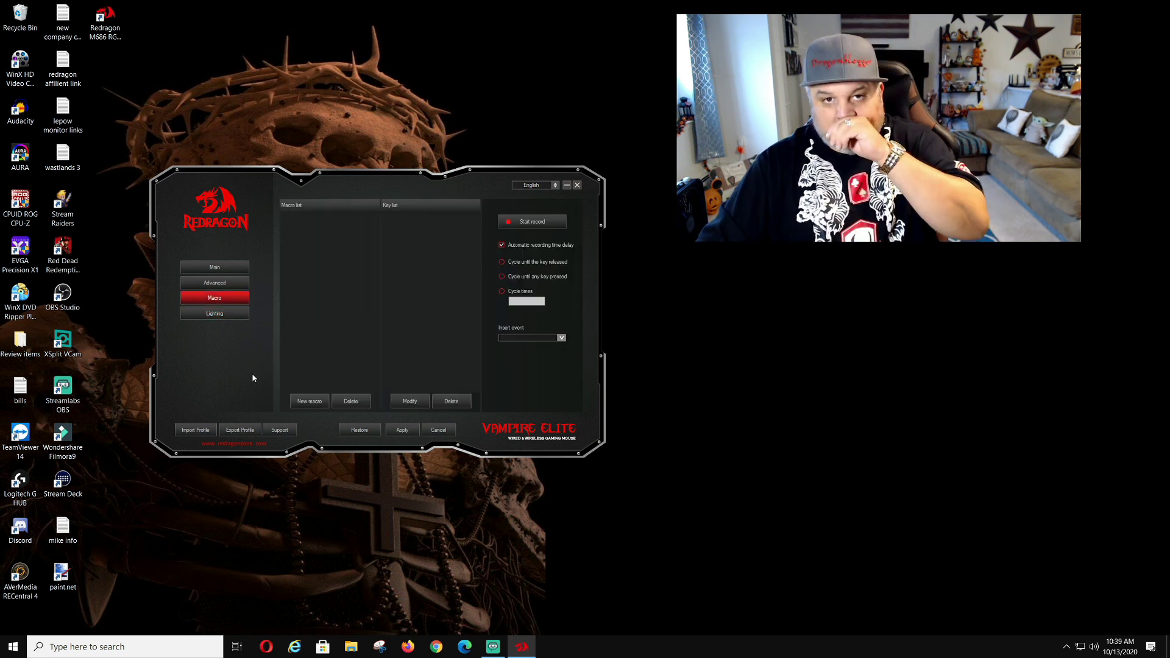
left_click(309, 402)
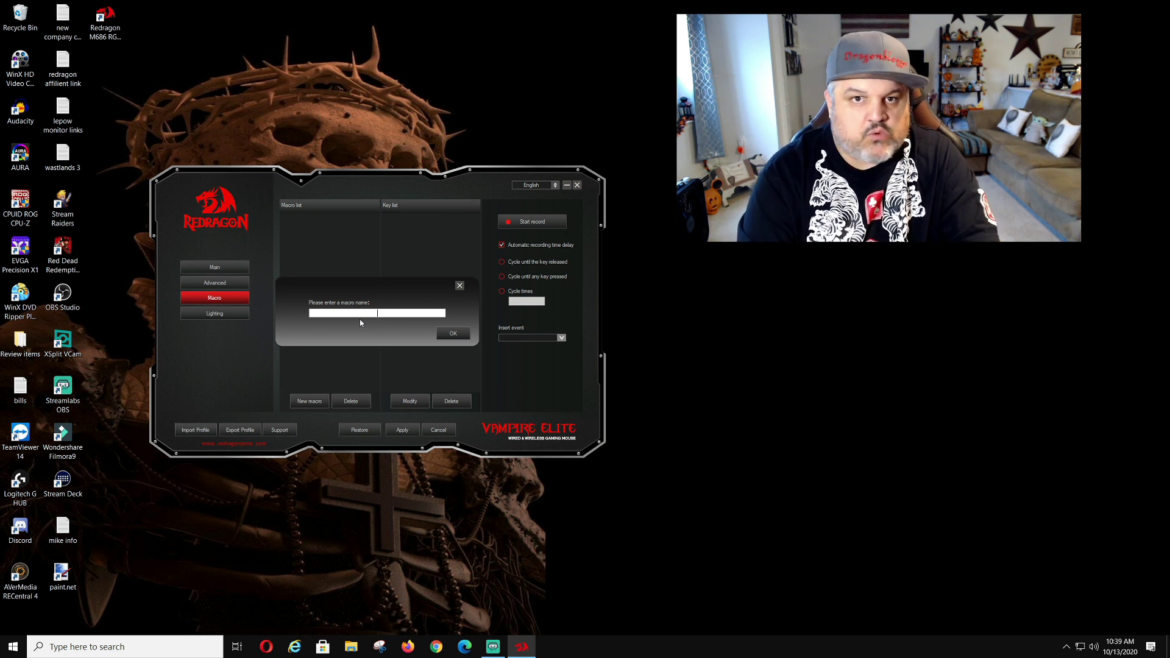
type("walk")
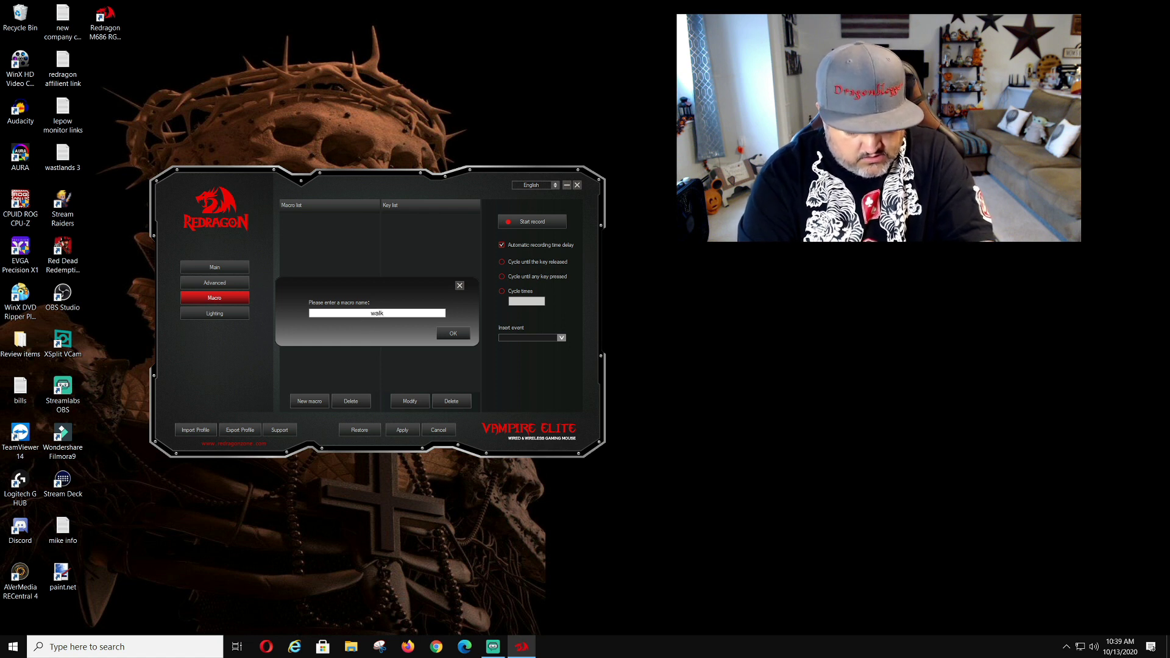
type("sideleftand")
key("BackSpace")
key("BackSpace")
key("BackSpace")
key("BackSpace")
key("BackSpace")
key("BackSpace")
key("BackSpace")
key("BackSpace")
type("e")
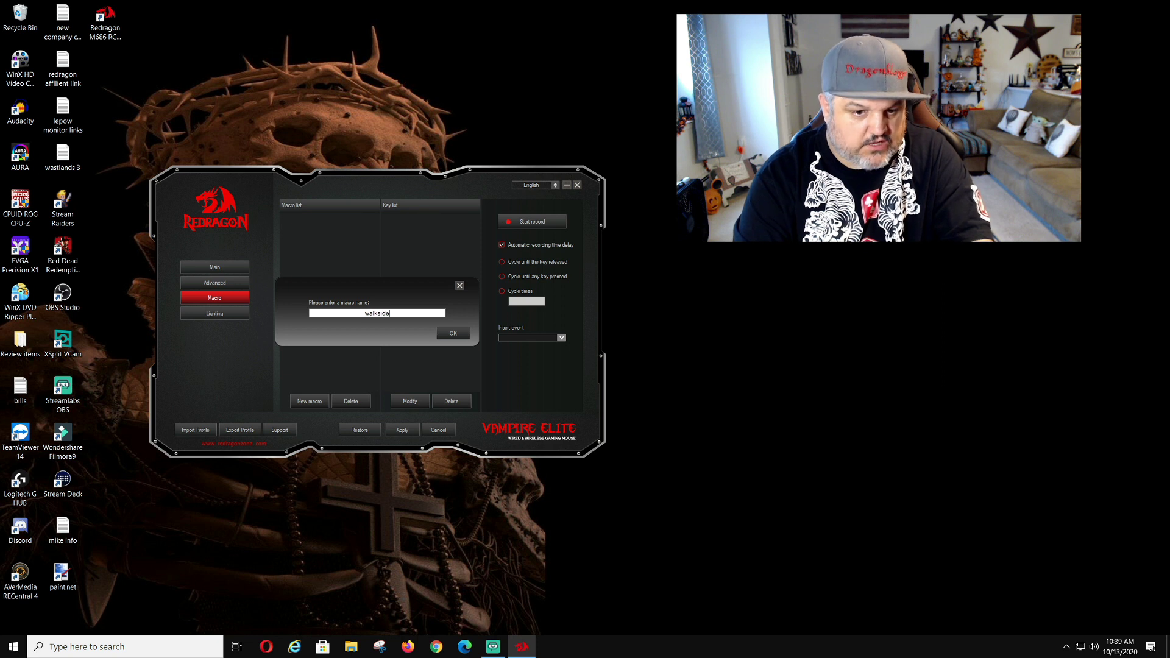
type("ays")
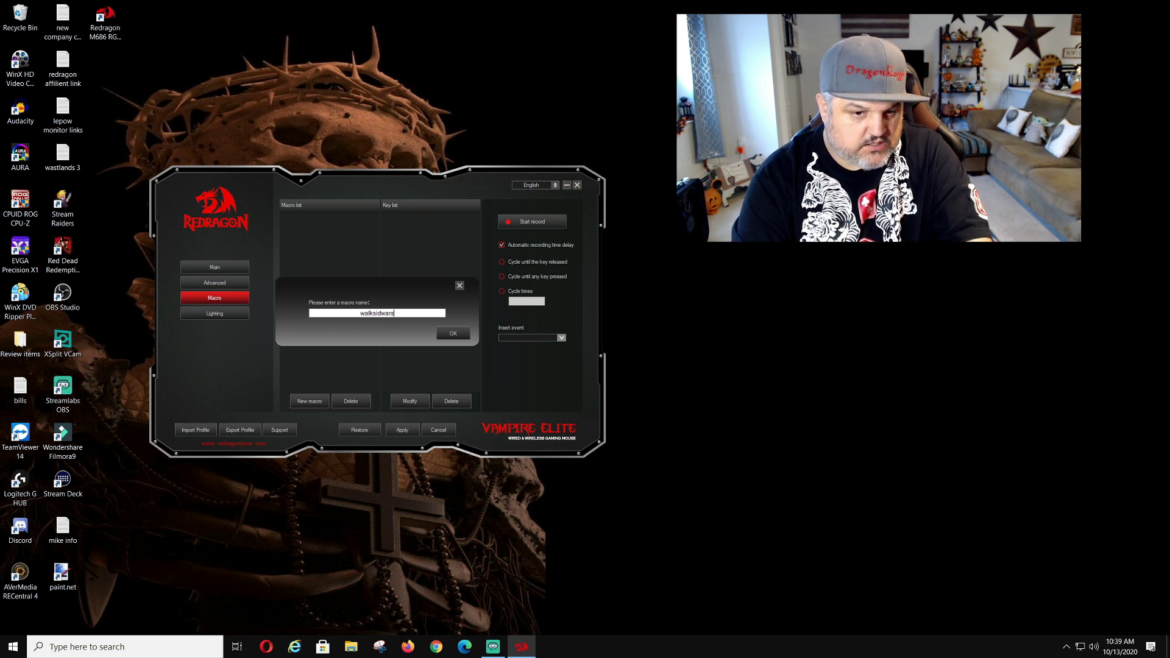
left_click(454, 335)
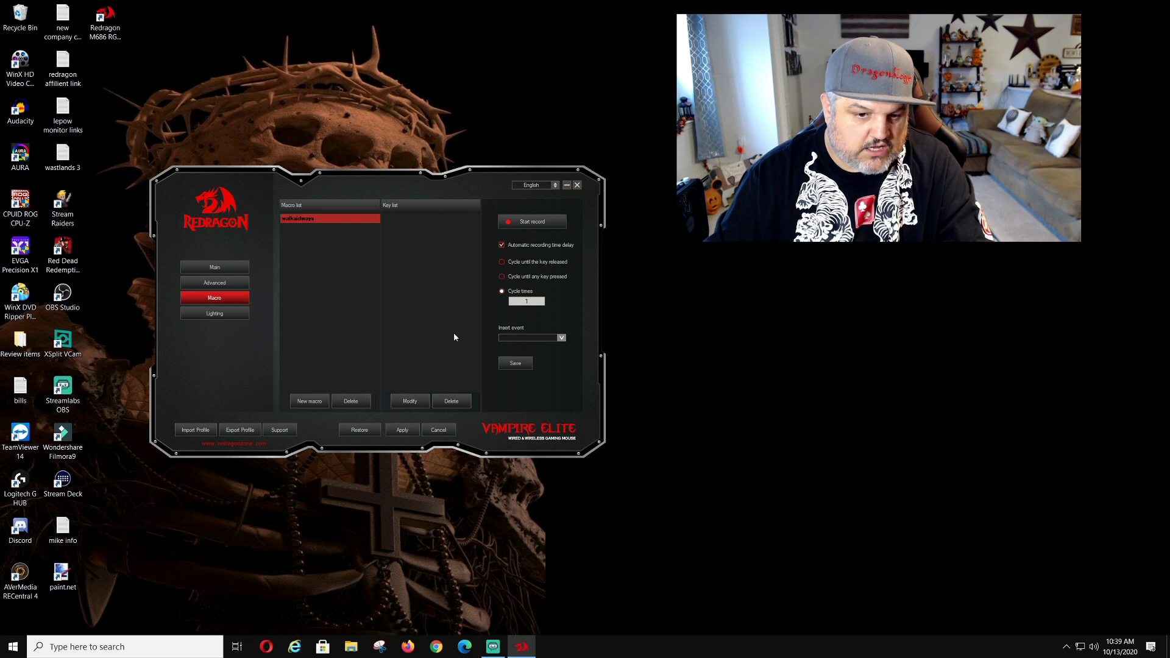
Step: Record repeated A key presses into the macro and save it
left_click(536, 223)
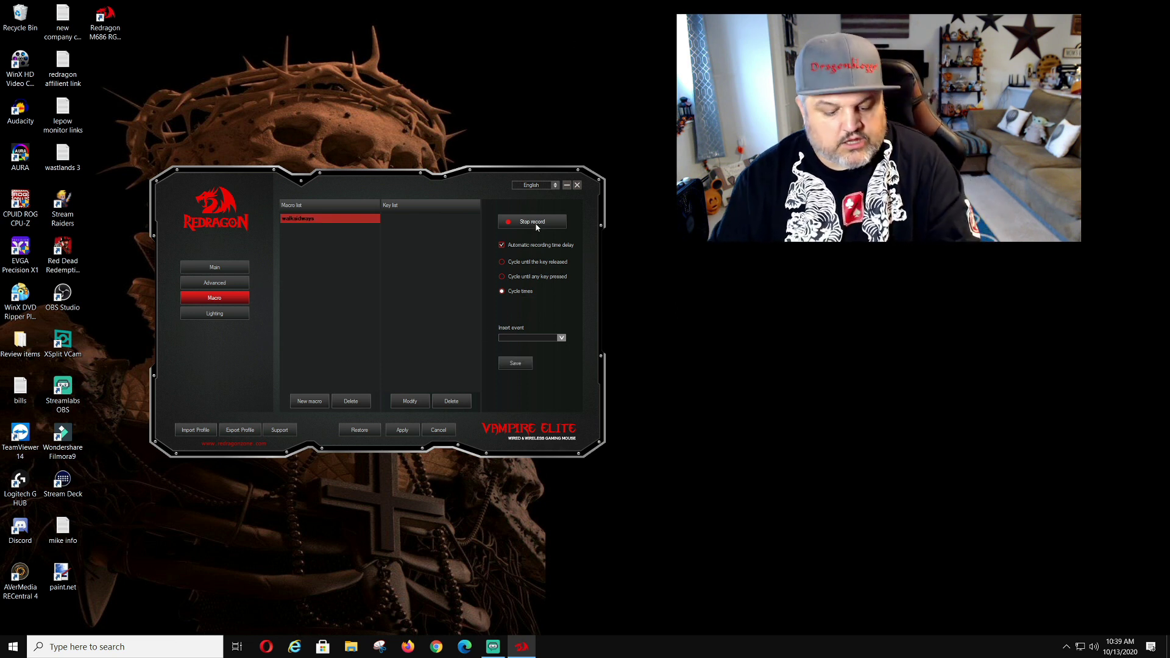
key("a")
key("a")
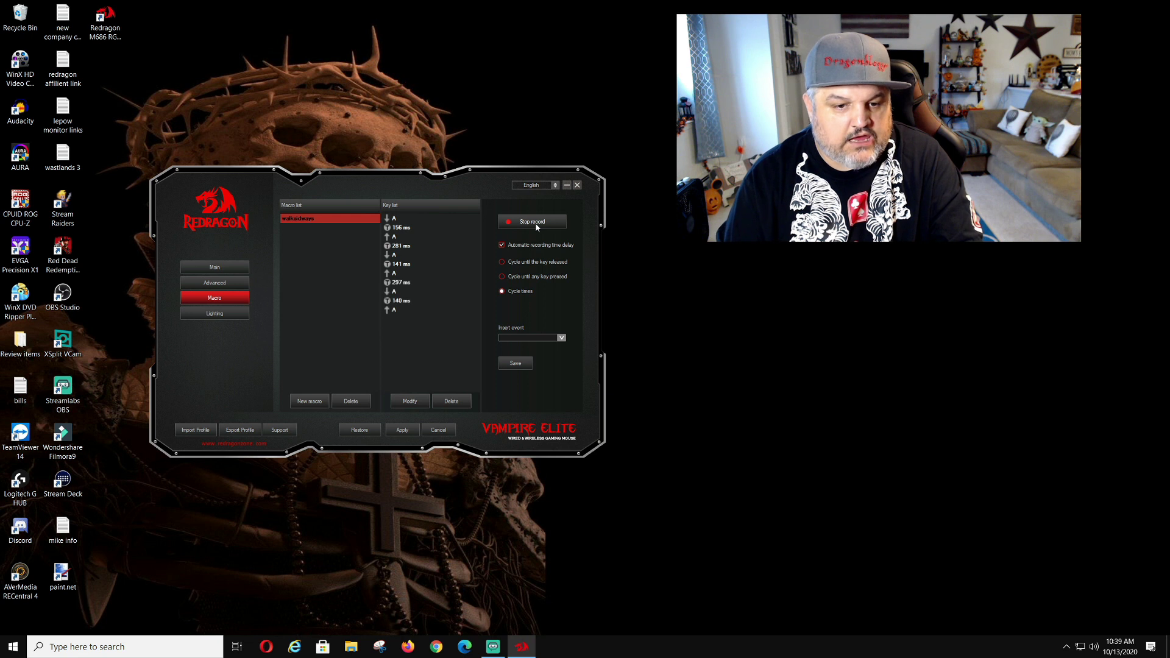
key("a")
key("a")
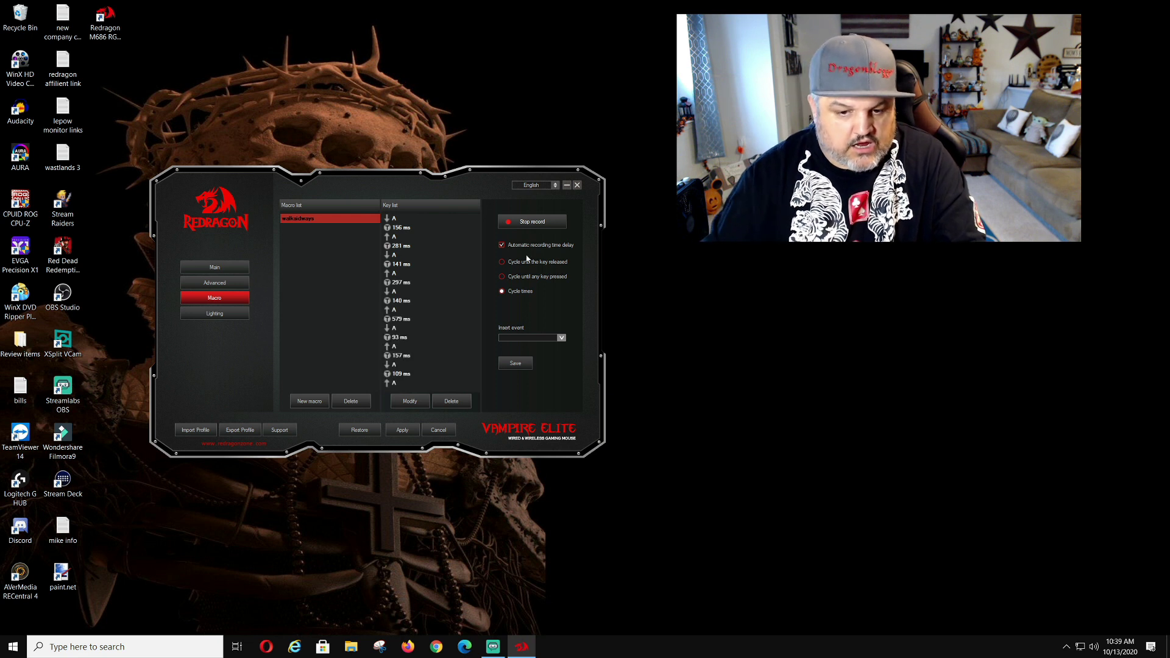
left_click(533, 223)
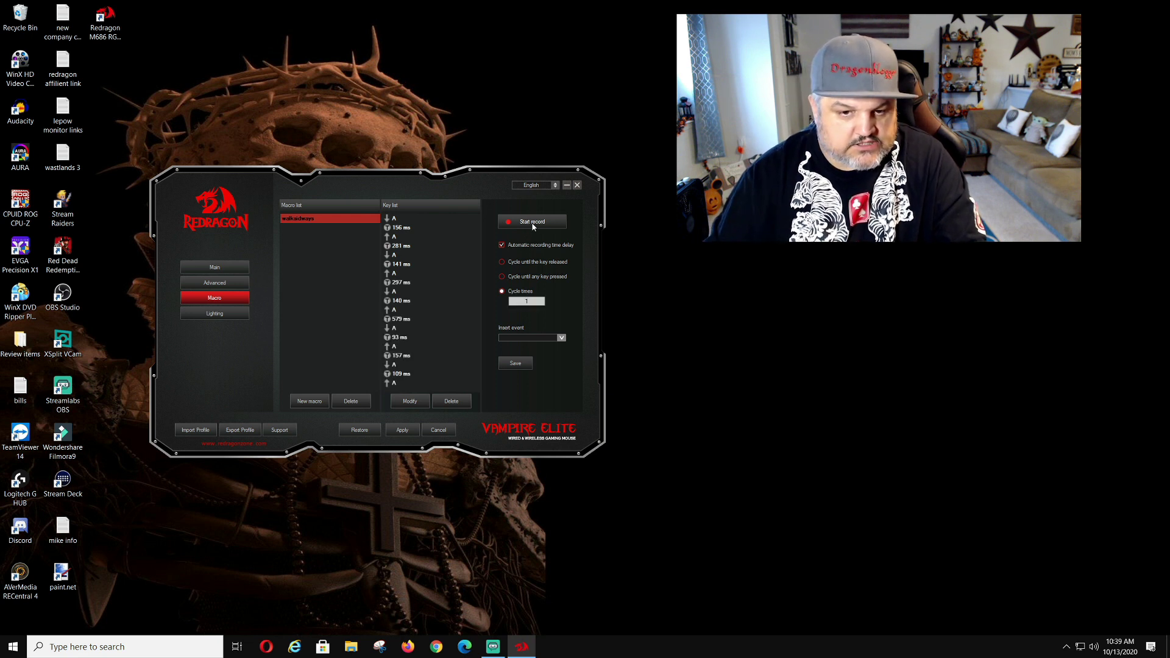
left_click(515, 363)
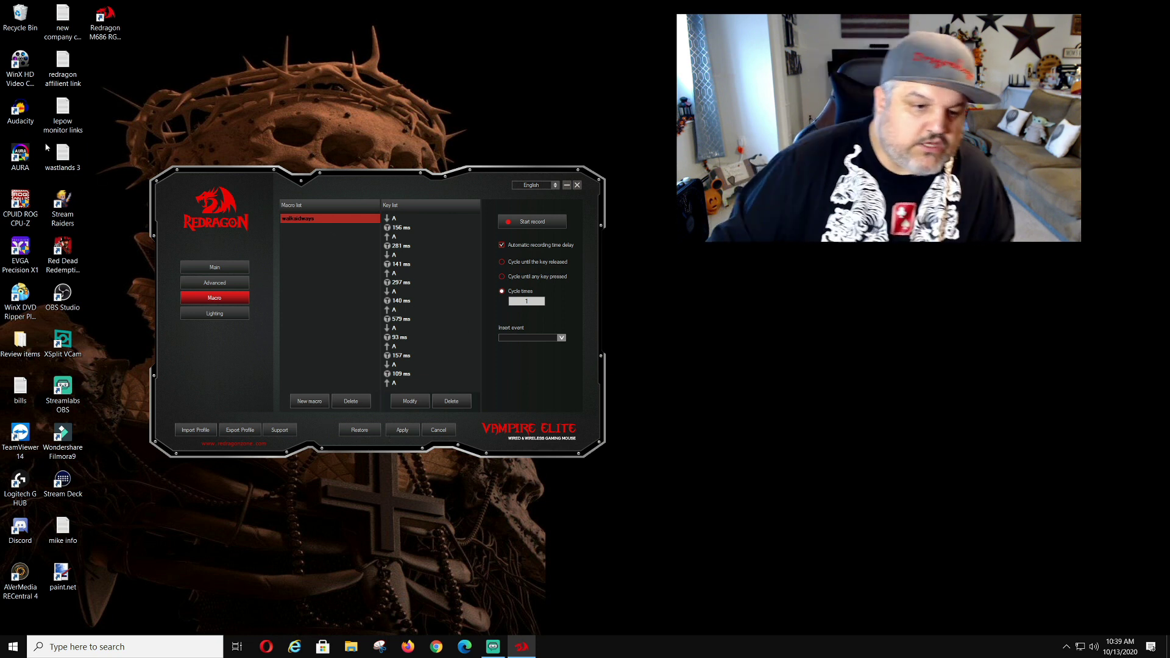
Step: On the Main page, assign the walksidways macro to side mouse button 4
left_click(214, 268)
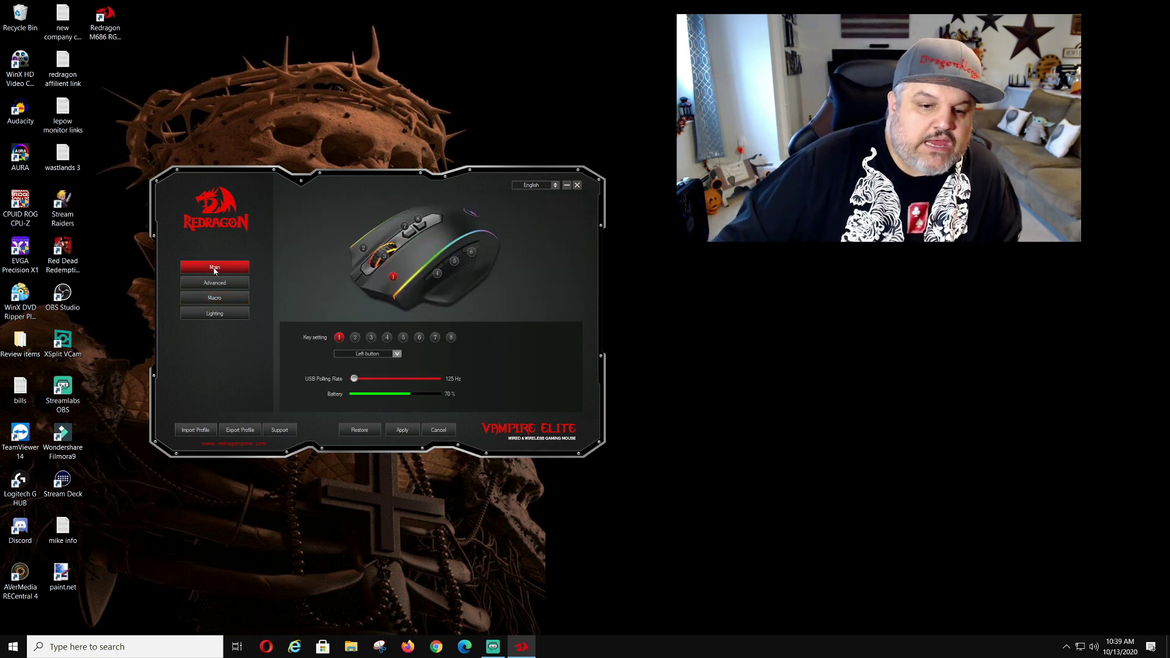
left_click(403, 338)
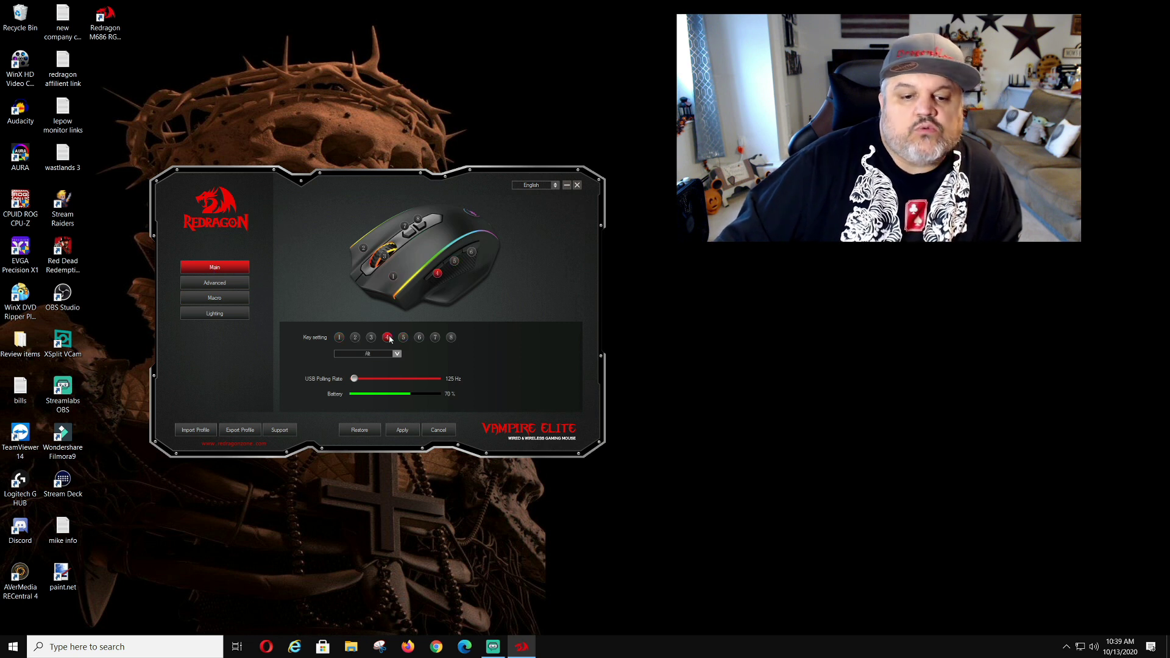
left_click(397, 354)
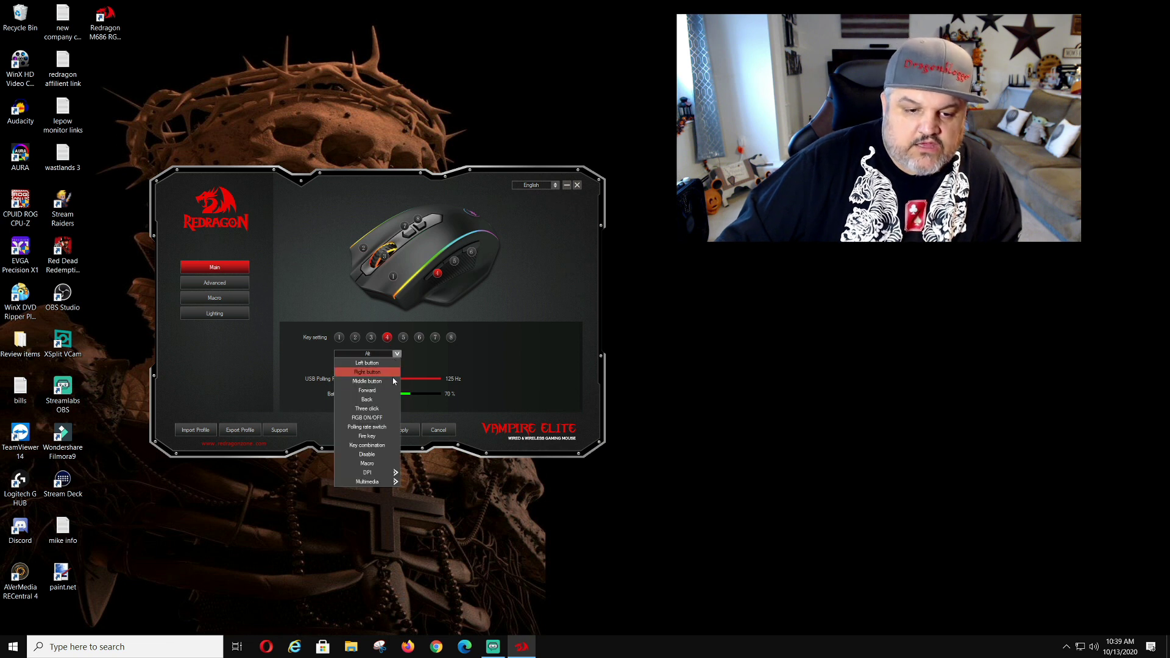
left_click(384, 464)
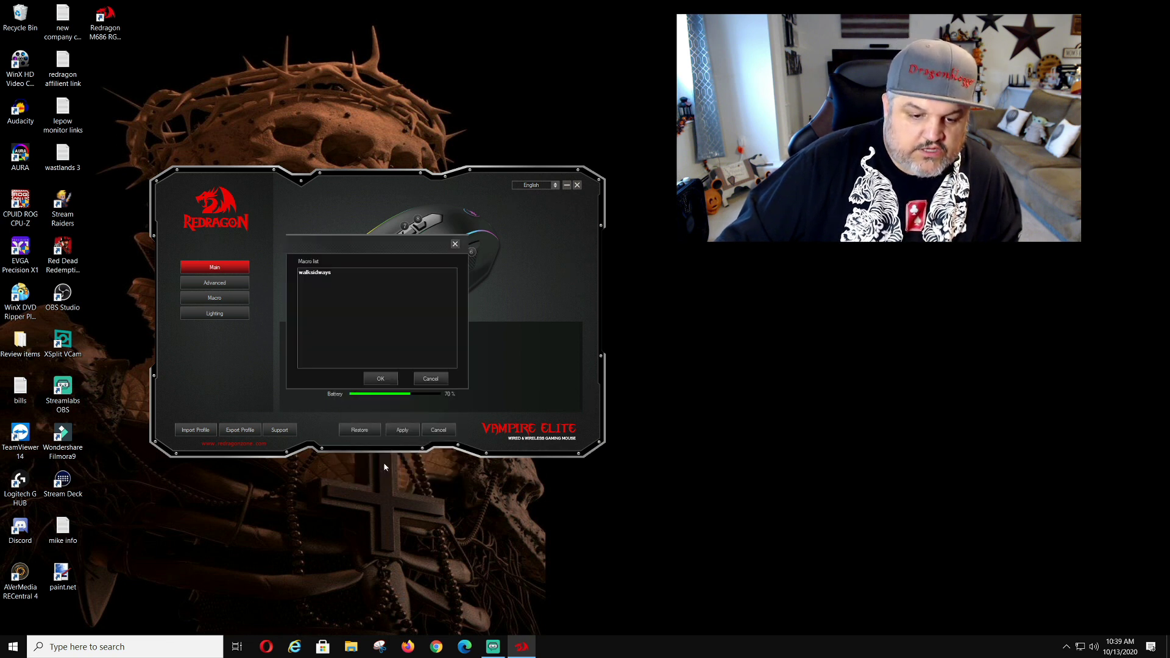
left_click(314, 273)
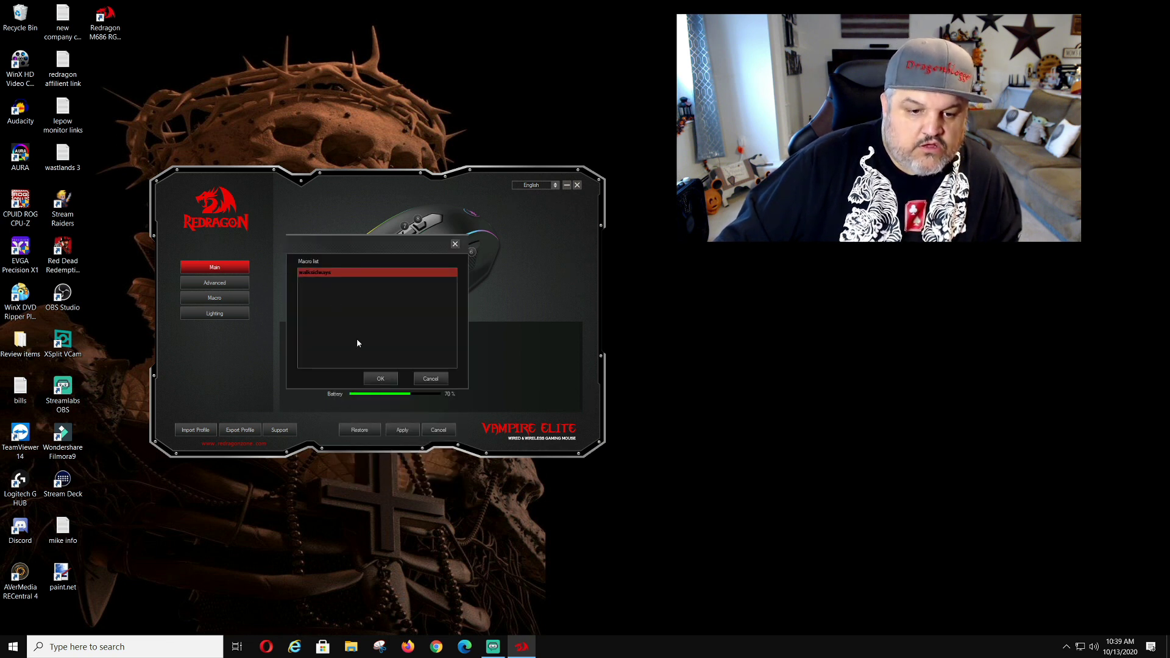
left_click(382, 379)
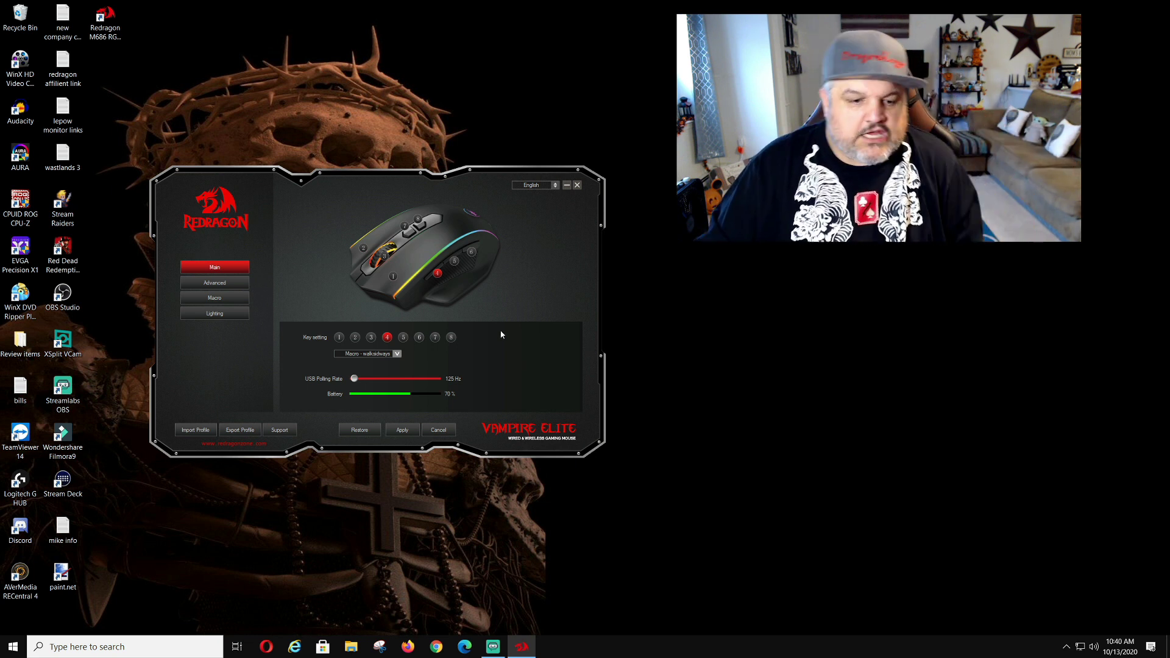
Step: Restore the mouse to default settings and delete the walksidways macro
left_click(359, 429)
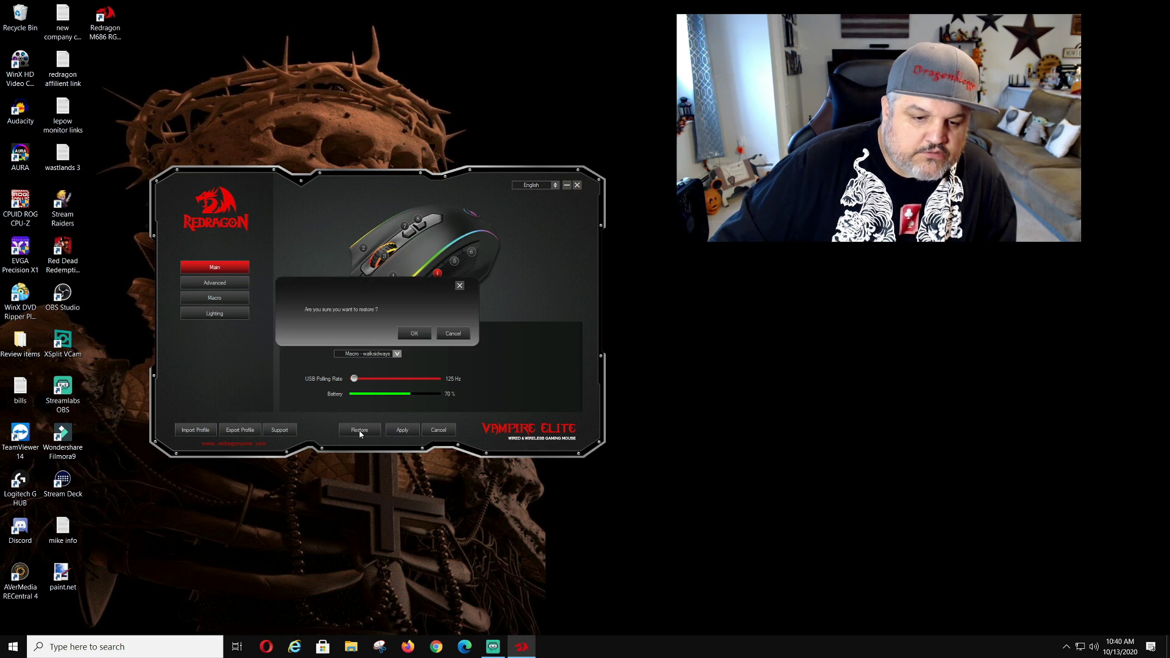
left_click(414, 336)
left_click(210, 299)
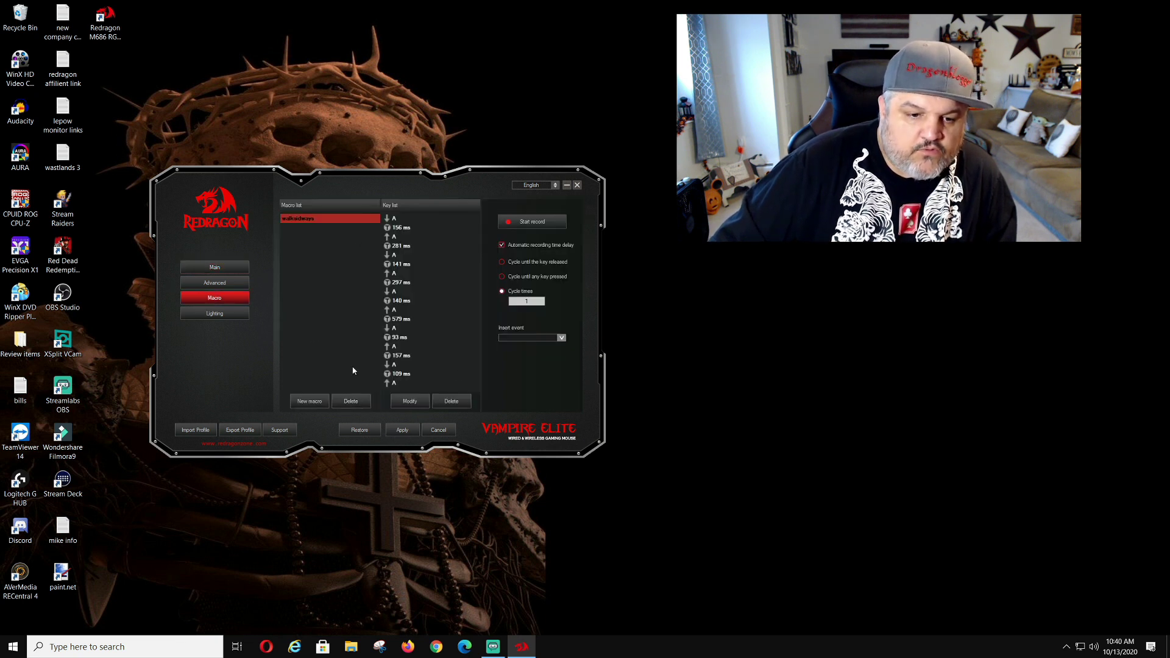
left_click(351, 401)
left_click(451, 334)
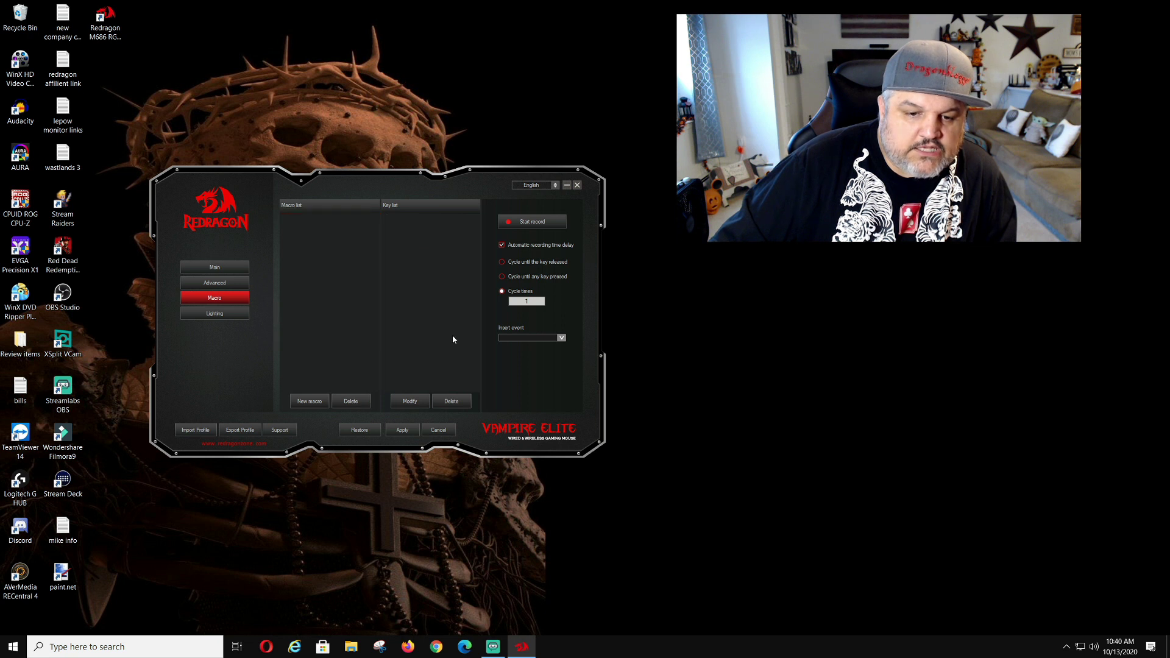
Step: Create a macro named fronttoback, record W presses then S presses, and save it
left_click(311, 402)
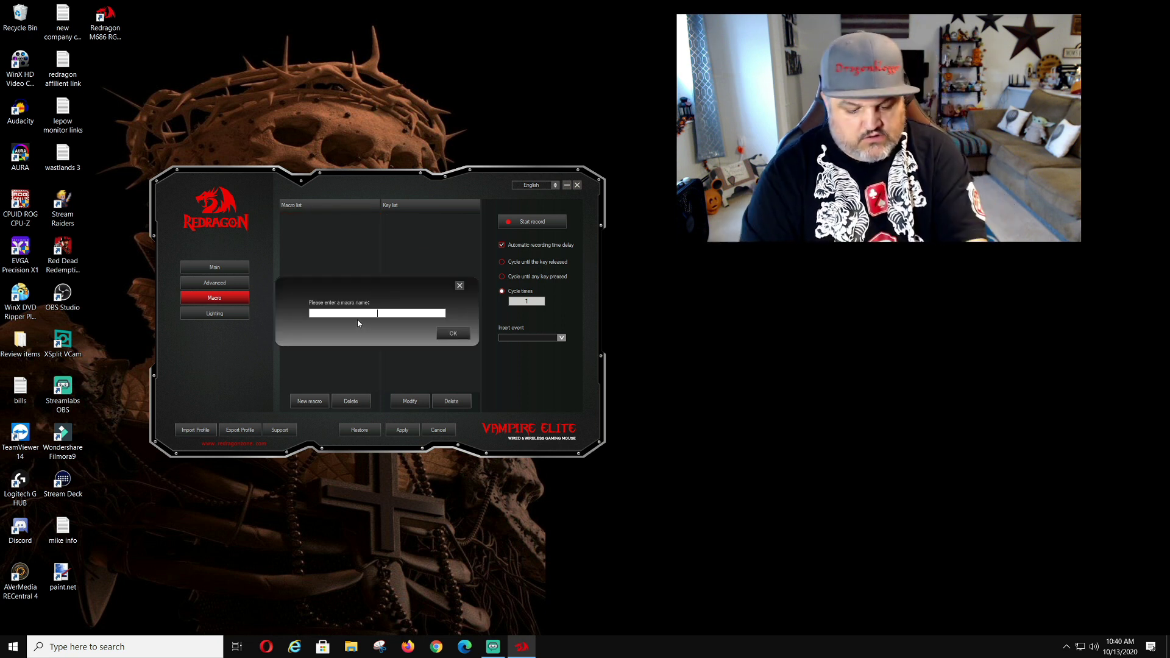
type("fronttoback")
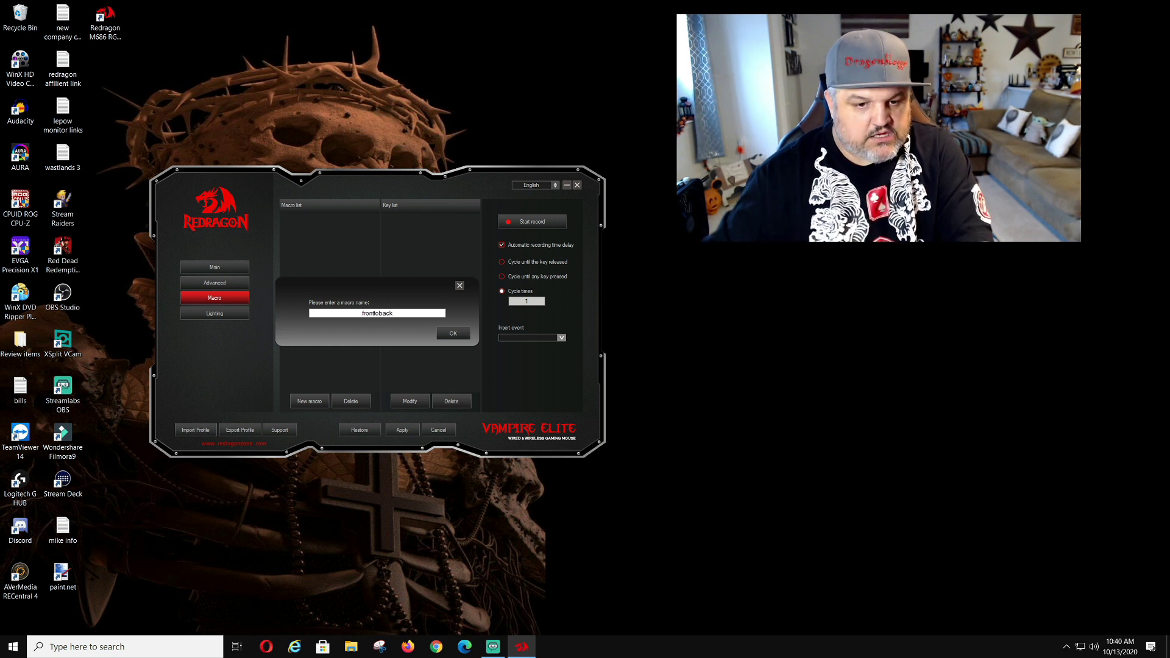
left_click(458, 334)
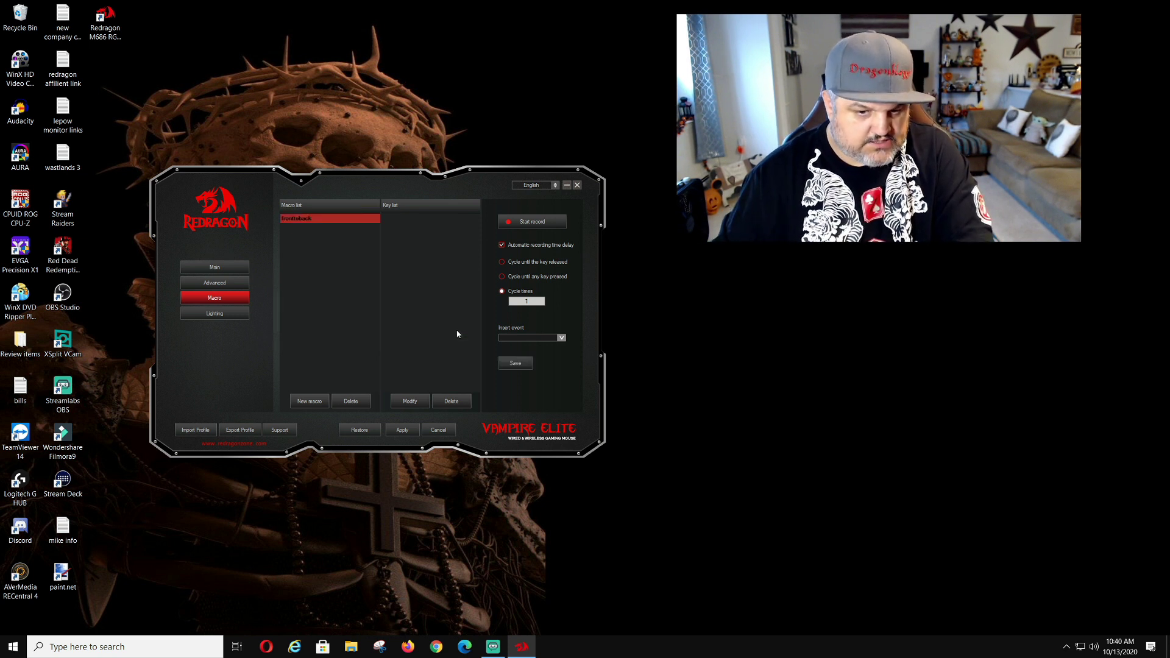
left_click(532, 221)
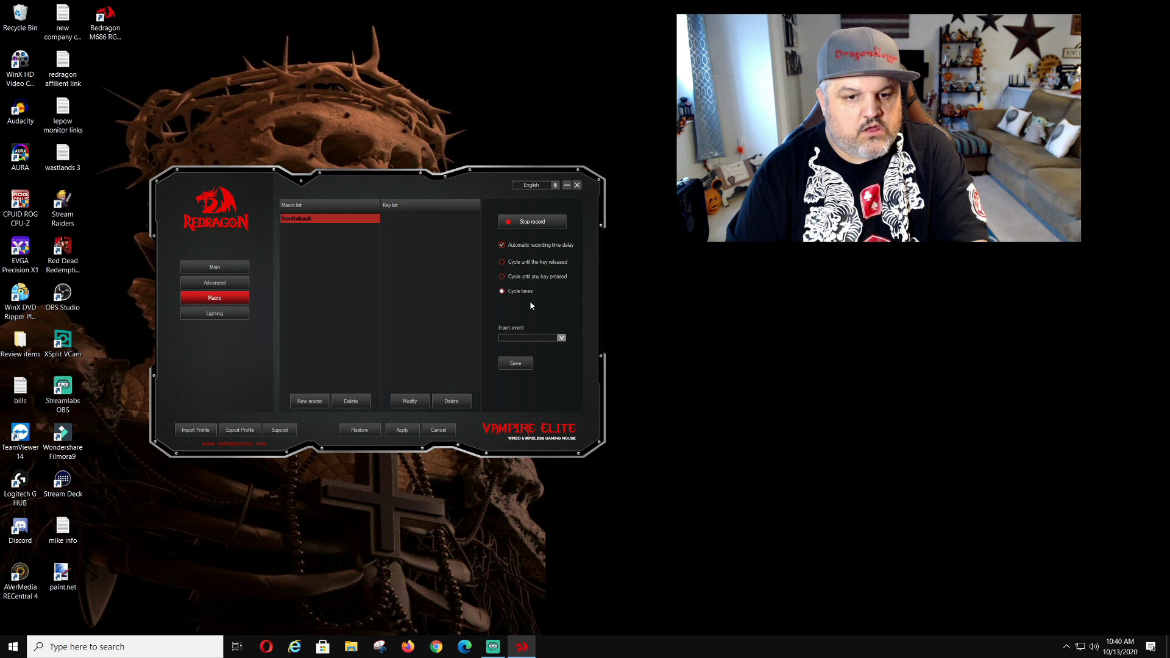
key("w")
key("w")
key("w")
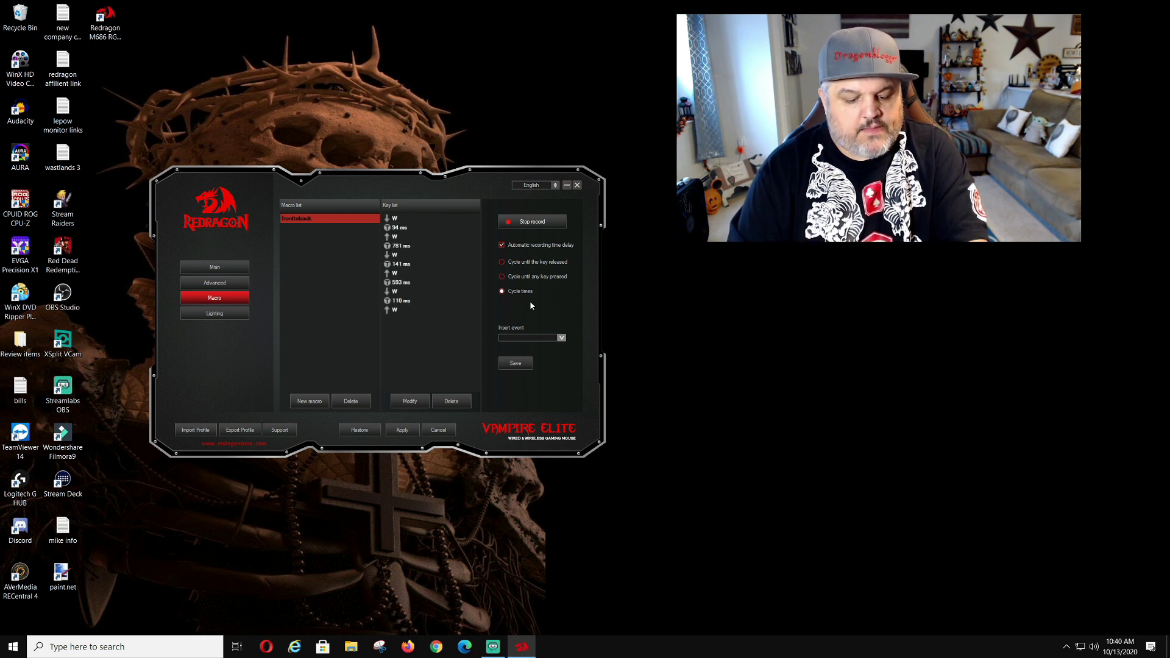
key("s")
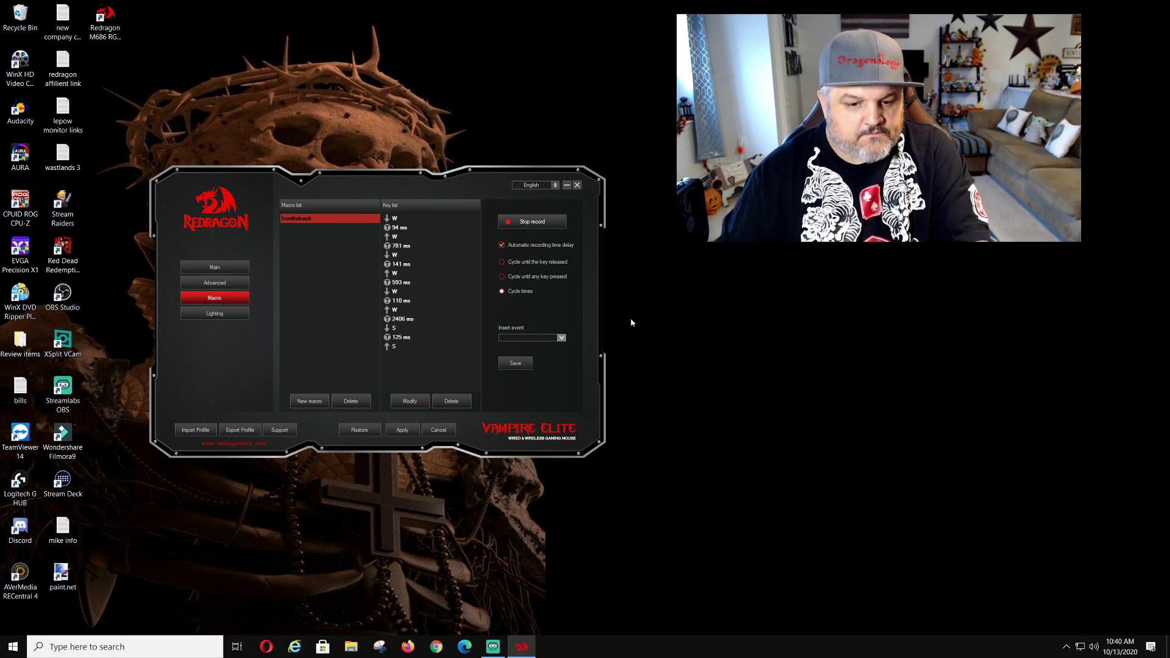
left_click(540, 223)
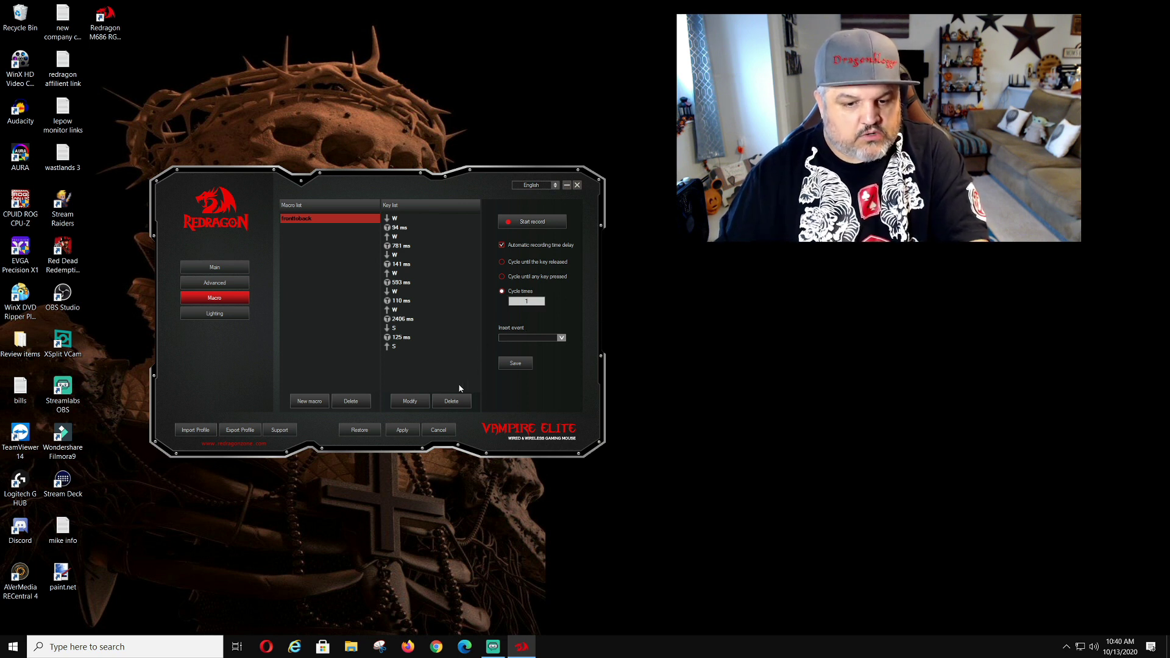
left_click(515, 363)
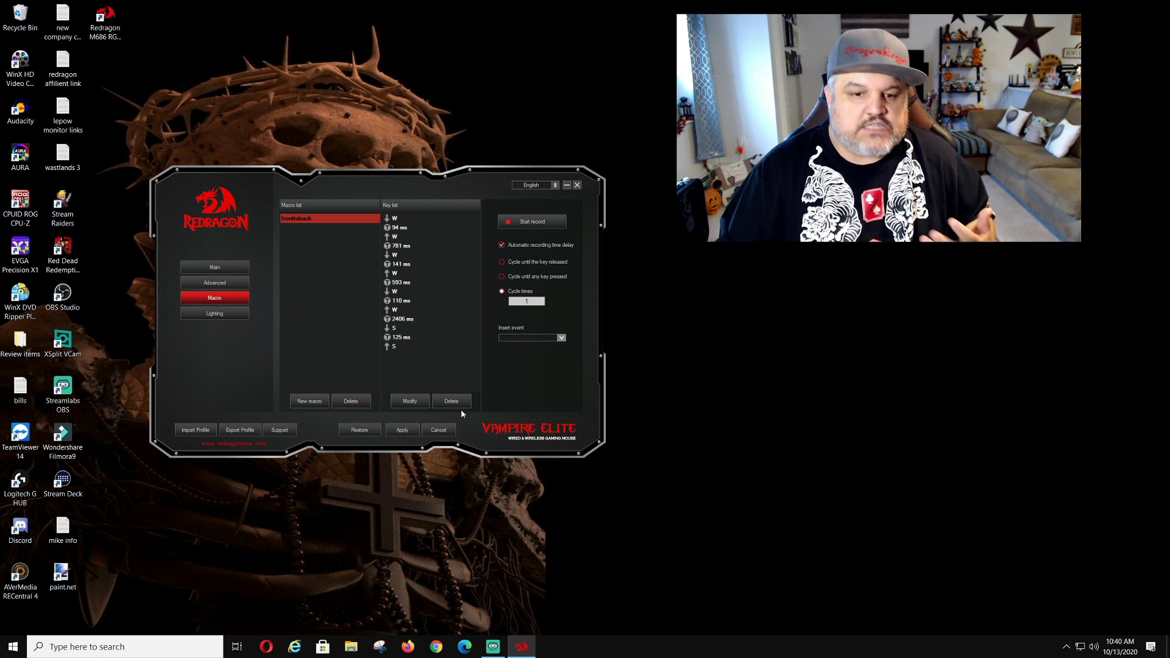
Step: Delete the fronttoback macro and start a new macro named shifta
left_click(351, 401)
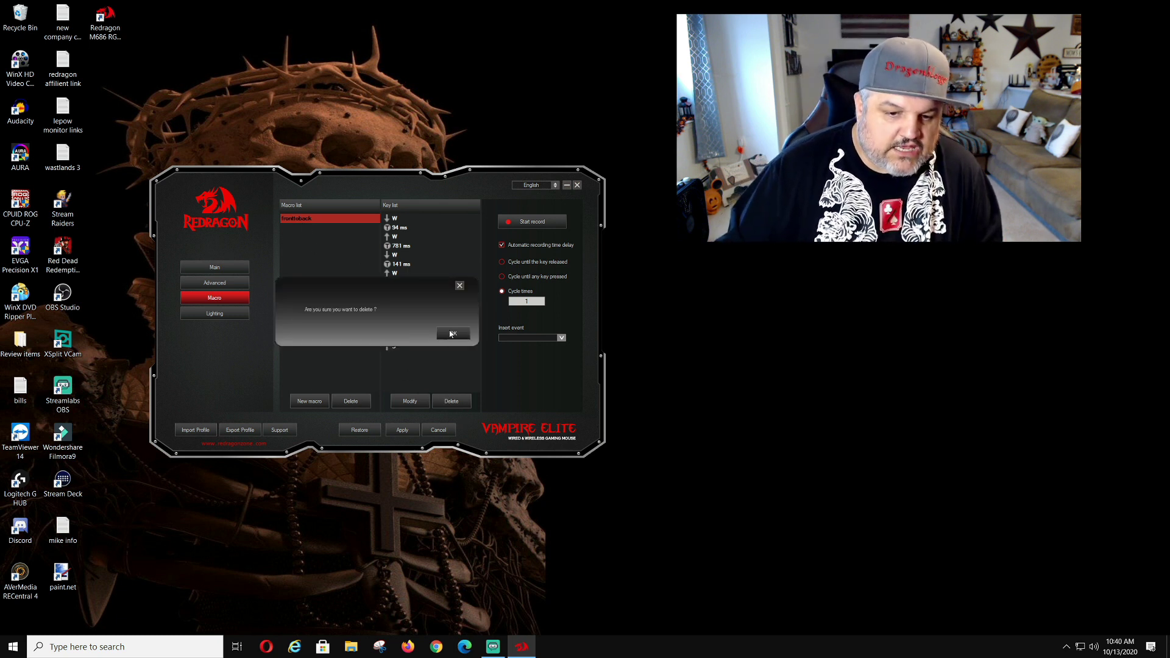
left_click(451, 334)
left_click(310, 402)
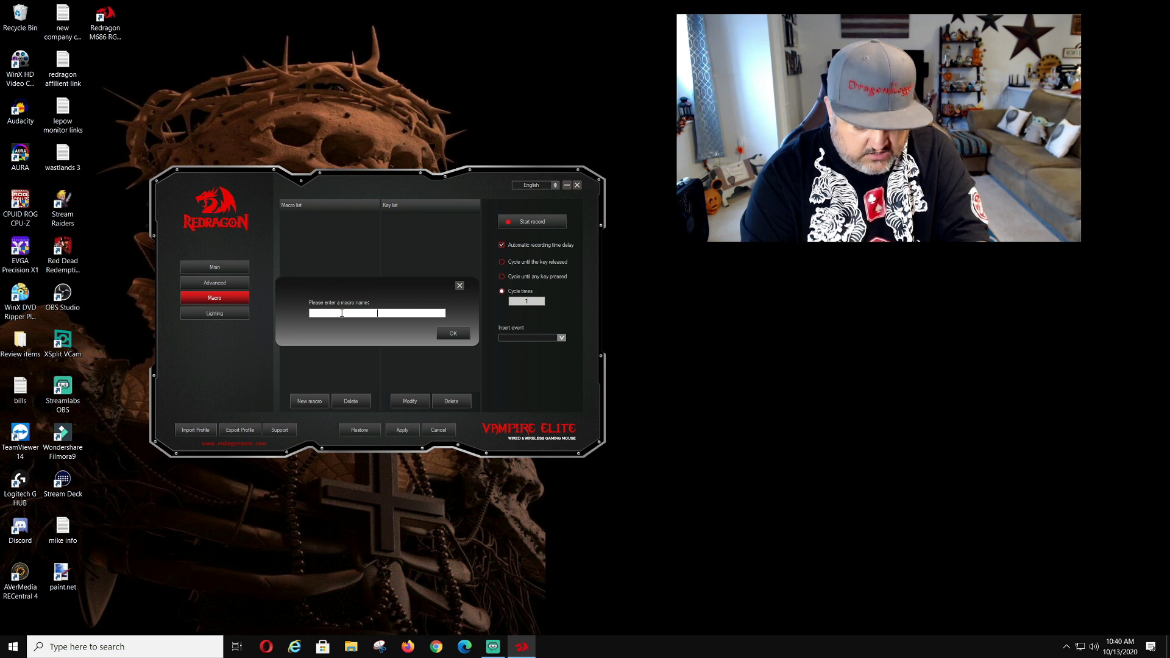
type("shifta")
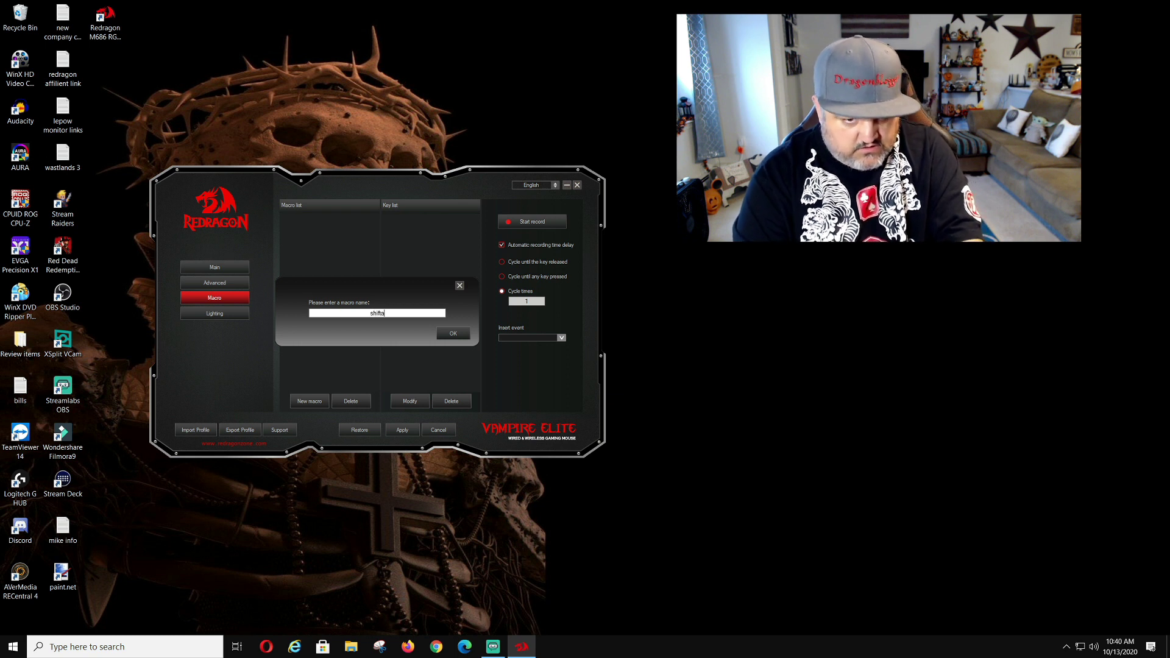
left_click(454, 334)
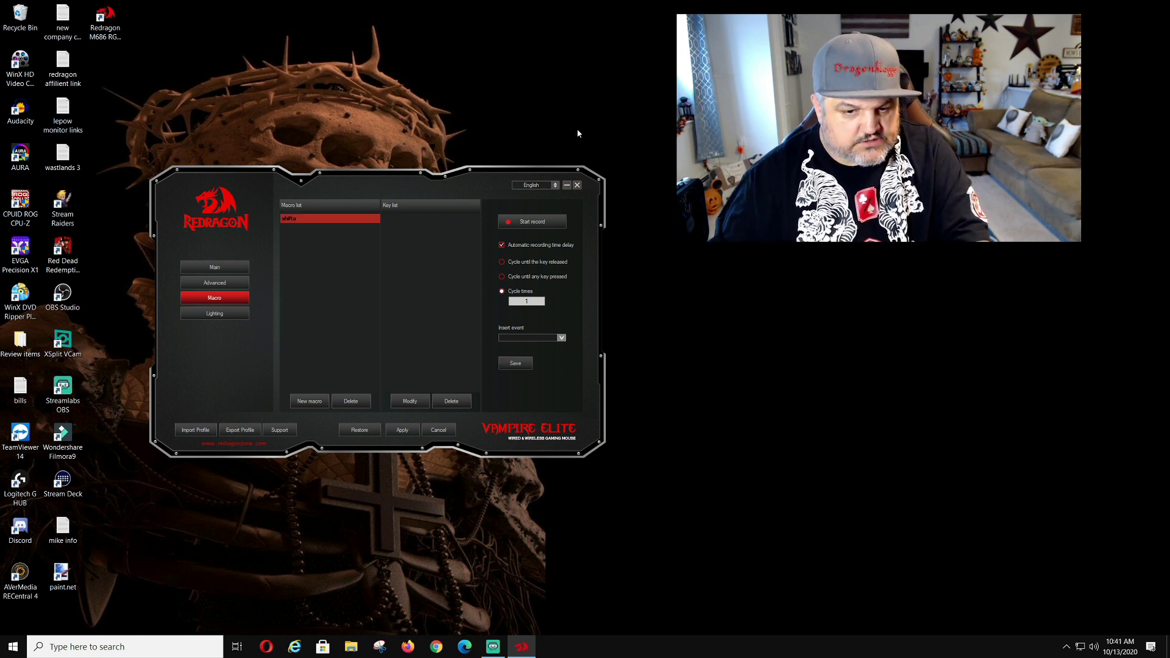
Step: Record a Shift+A keystroke into shifta, stop recording, then delete the macro
left_click(540, 221)
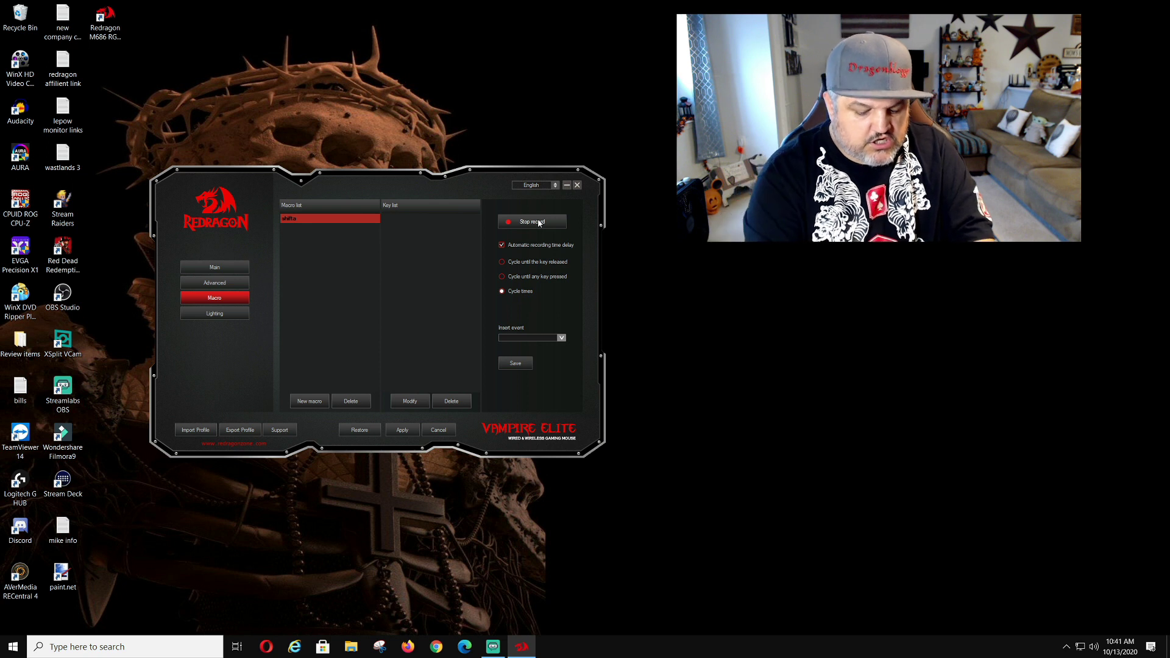
key("shift+a")
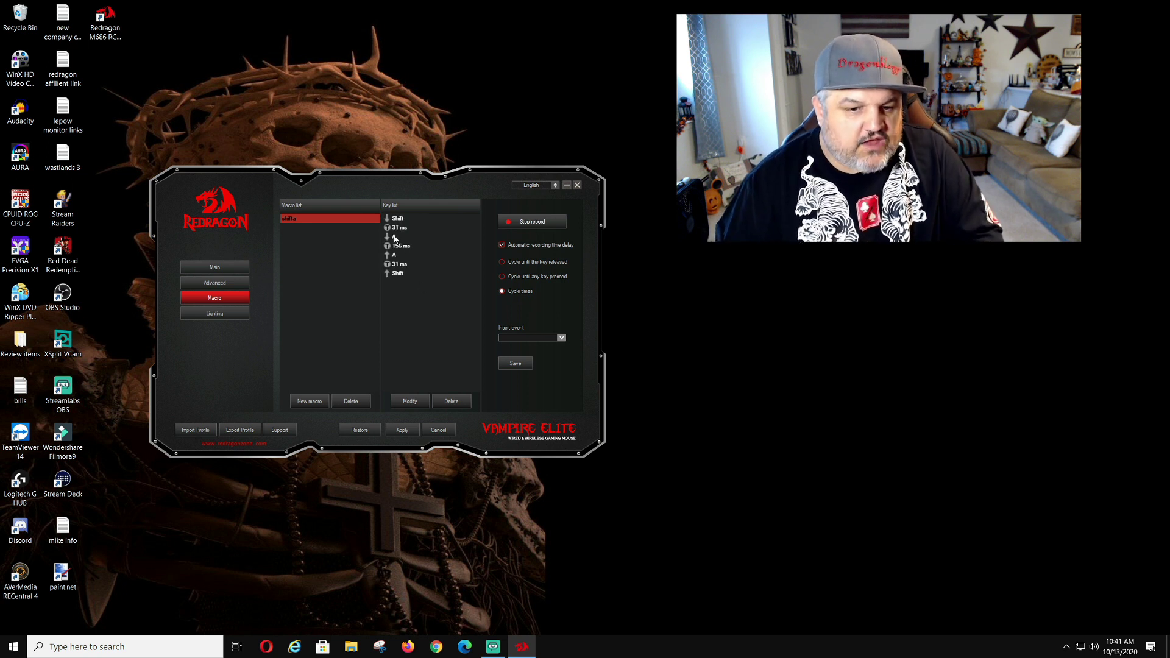
left_click(515, 363)
left_click(453, 334)
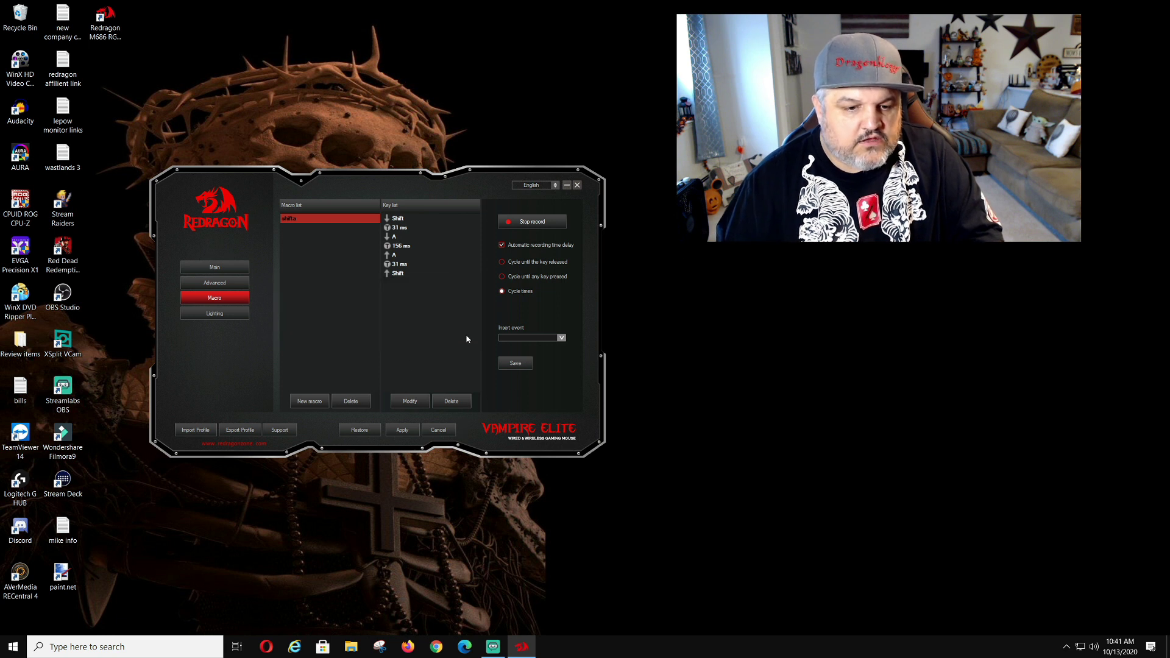
left_click(538, 229)
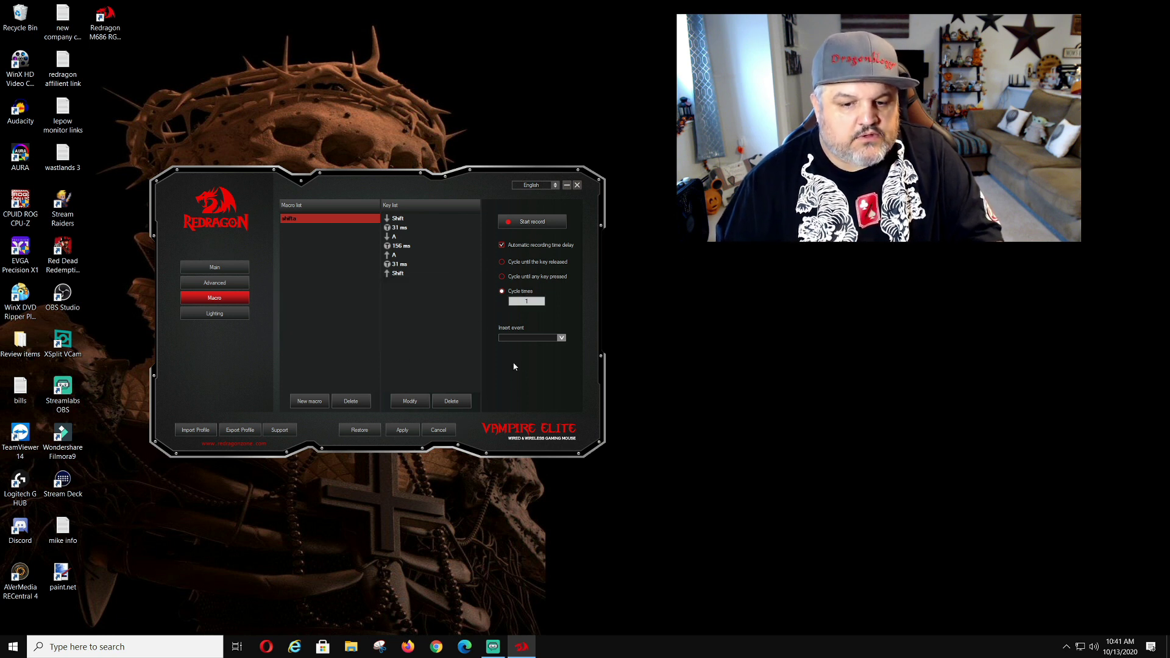
left_click(343, 403)
left_click(450, 334)
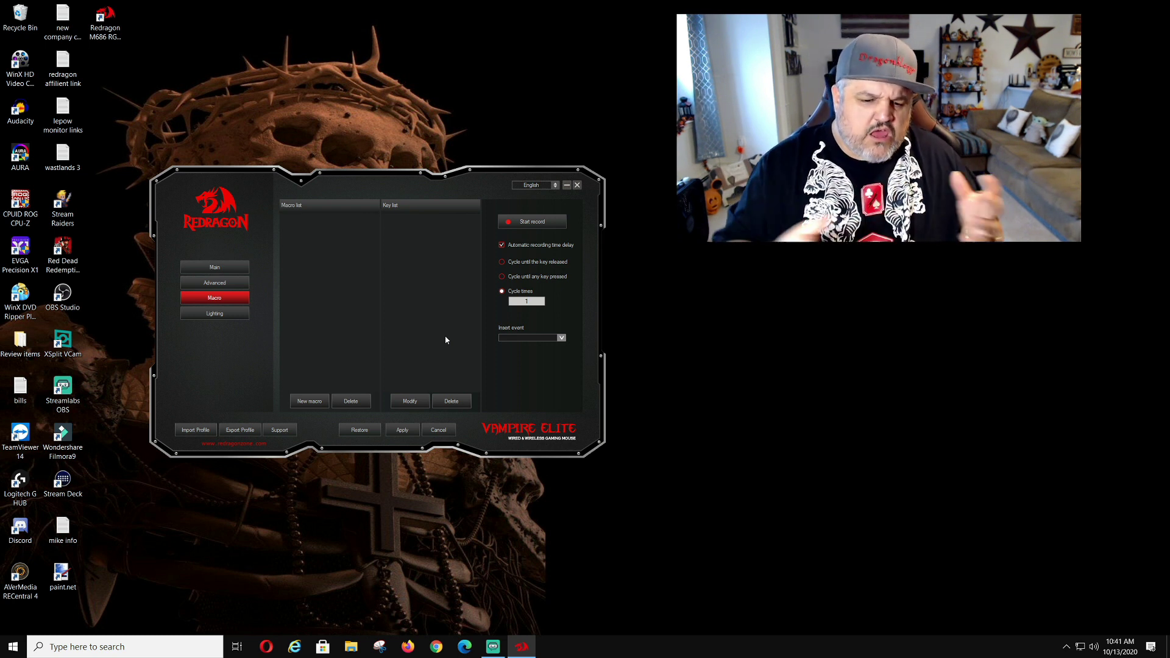
left_click(215, 267)
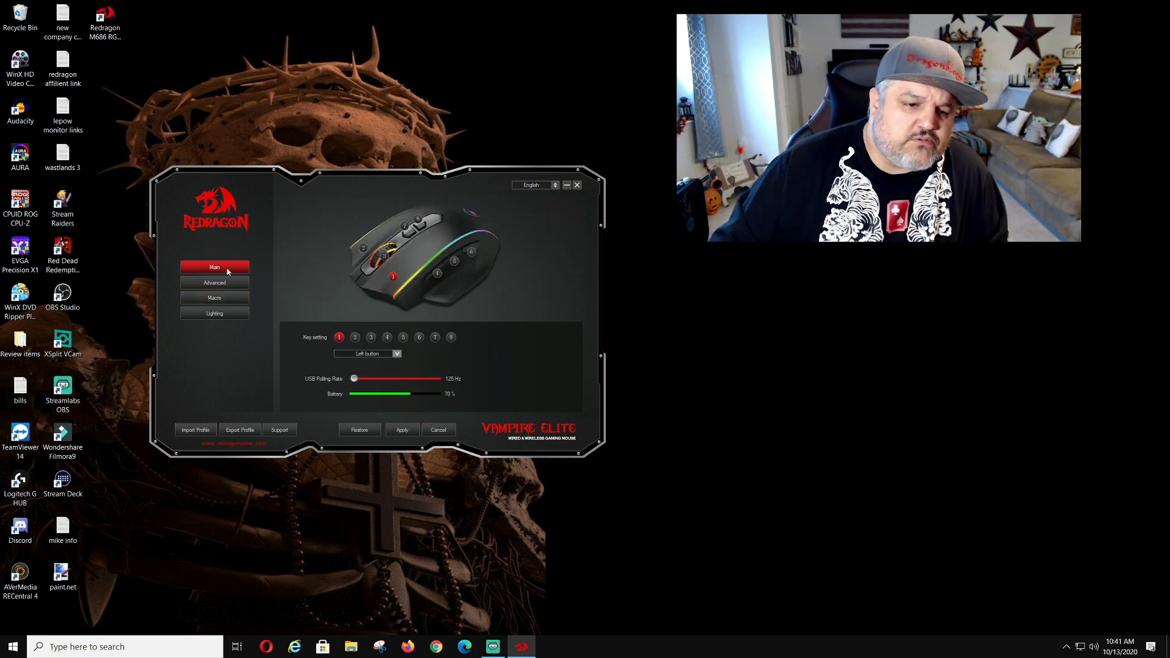
left_click(396, 354)
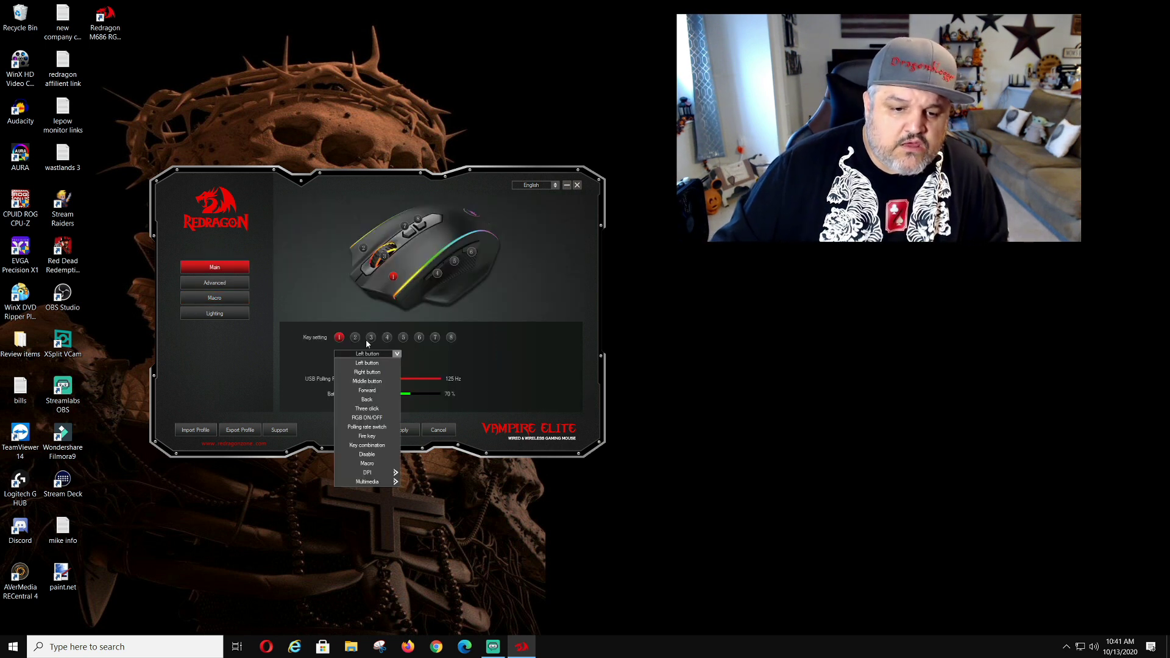
left_click(375, 336)
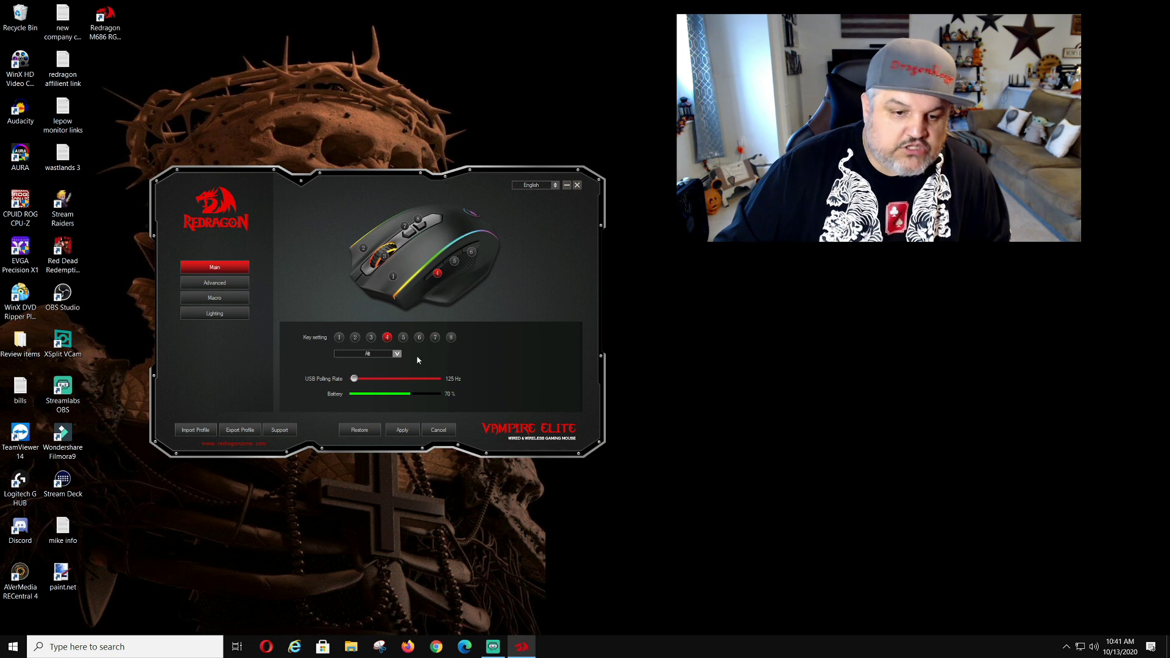
left_click(370, 353)
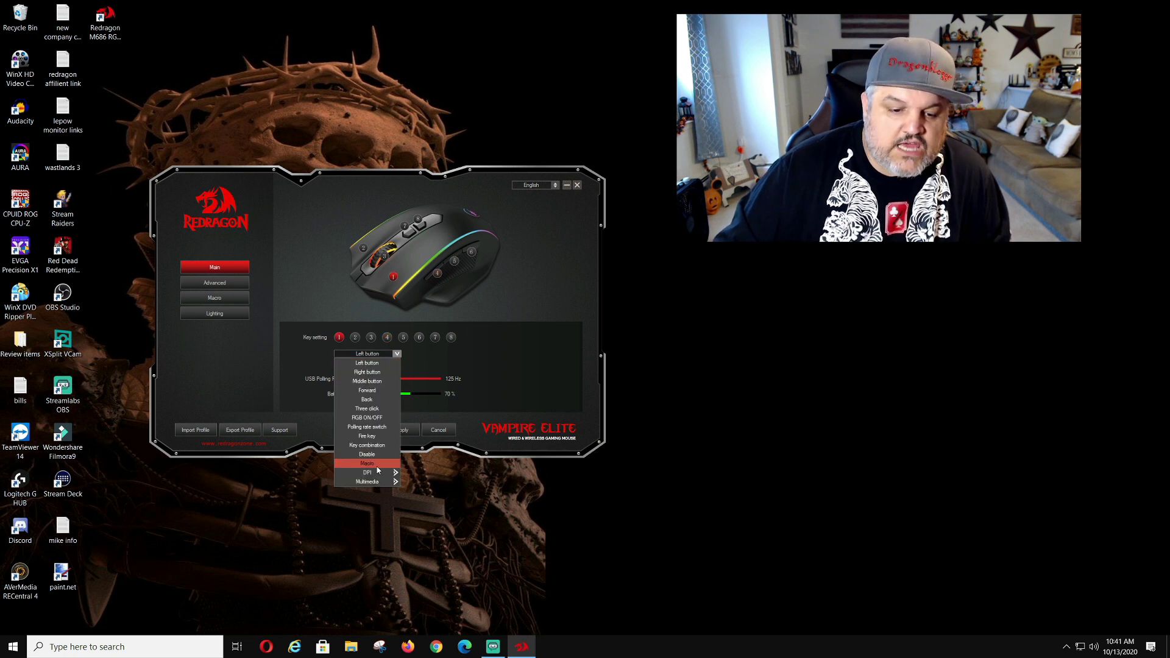
mouse_move(391, 484)
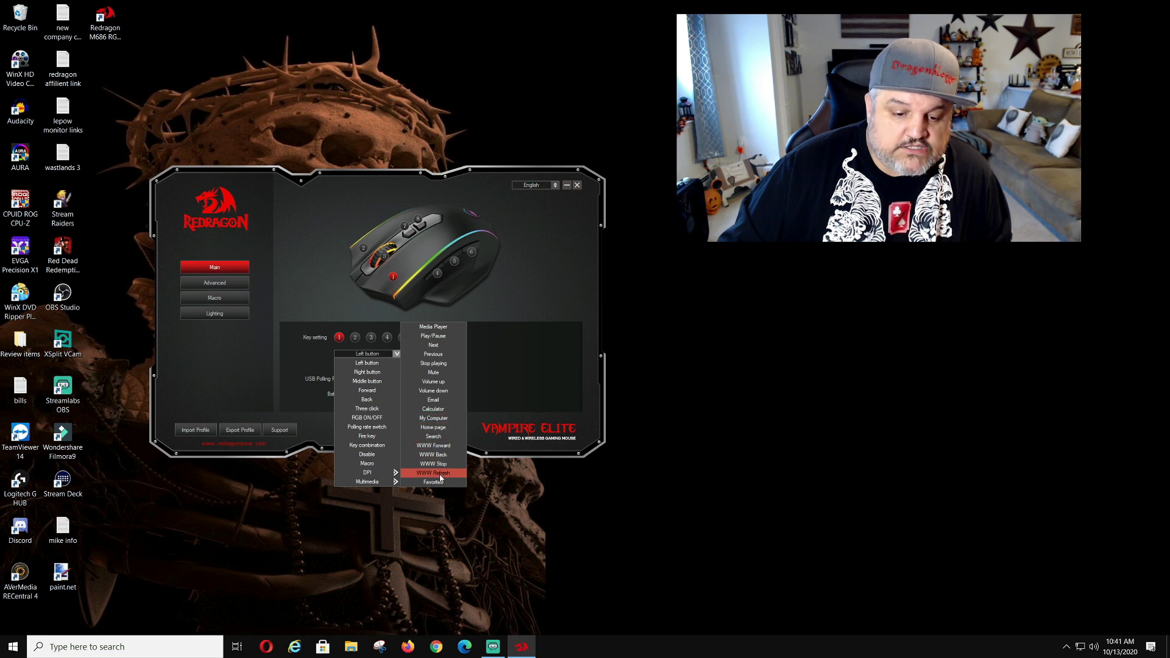
left_click(204, 340)
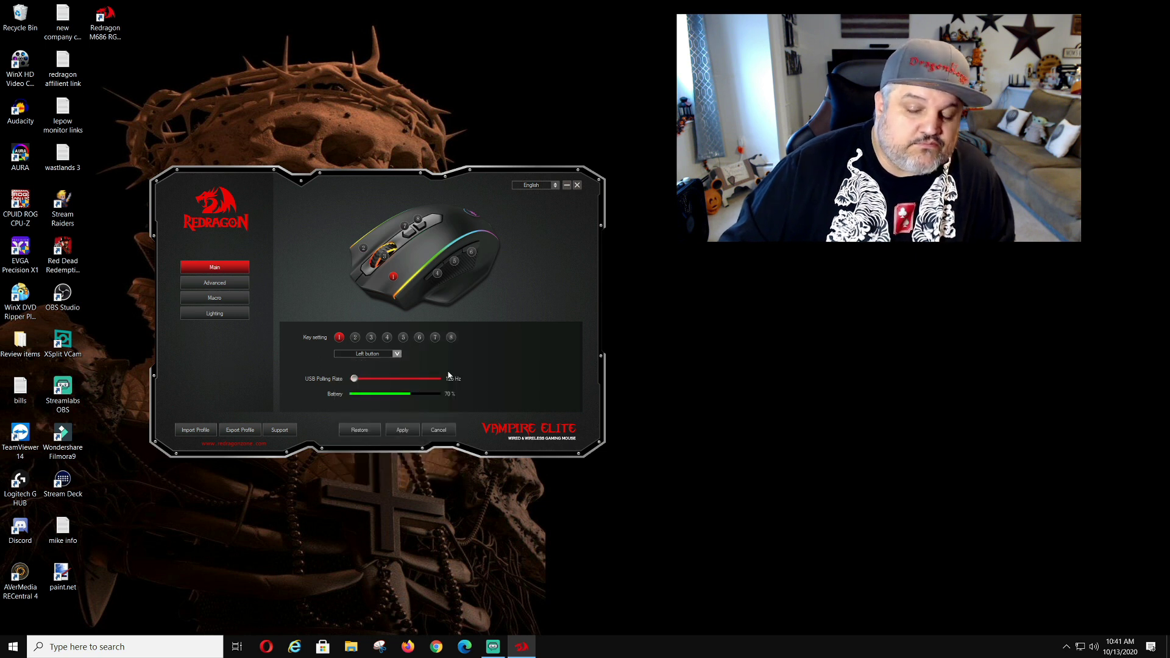